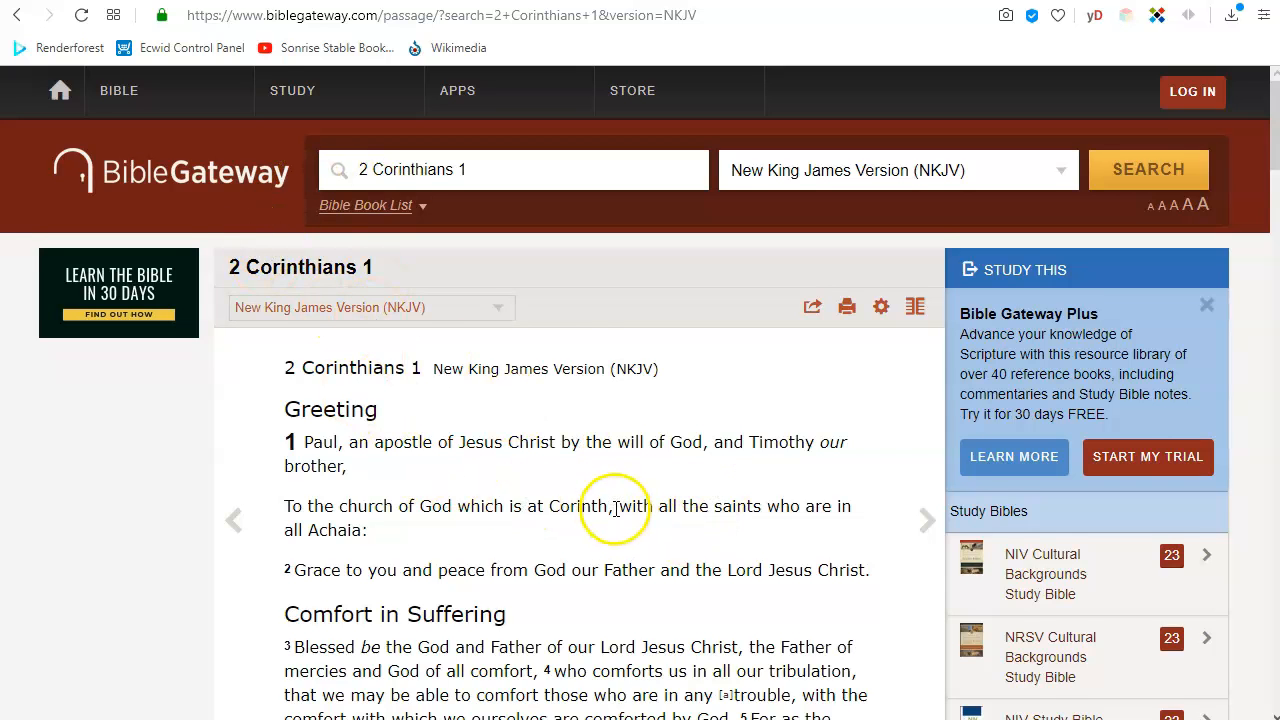
# Copy the text of verses 3 and 4 under "Comfort in Suffering" in 2 Corinthians 1.
pyautogui.scroll(-2, 614, 508)
pyautogui.scroll(-2, 528, 463)
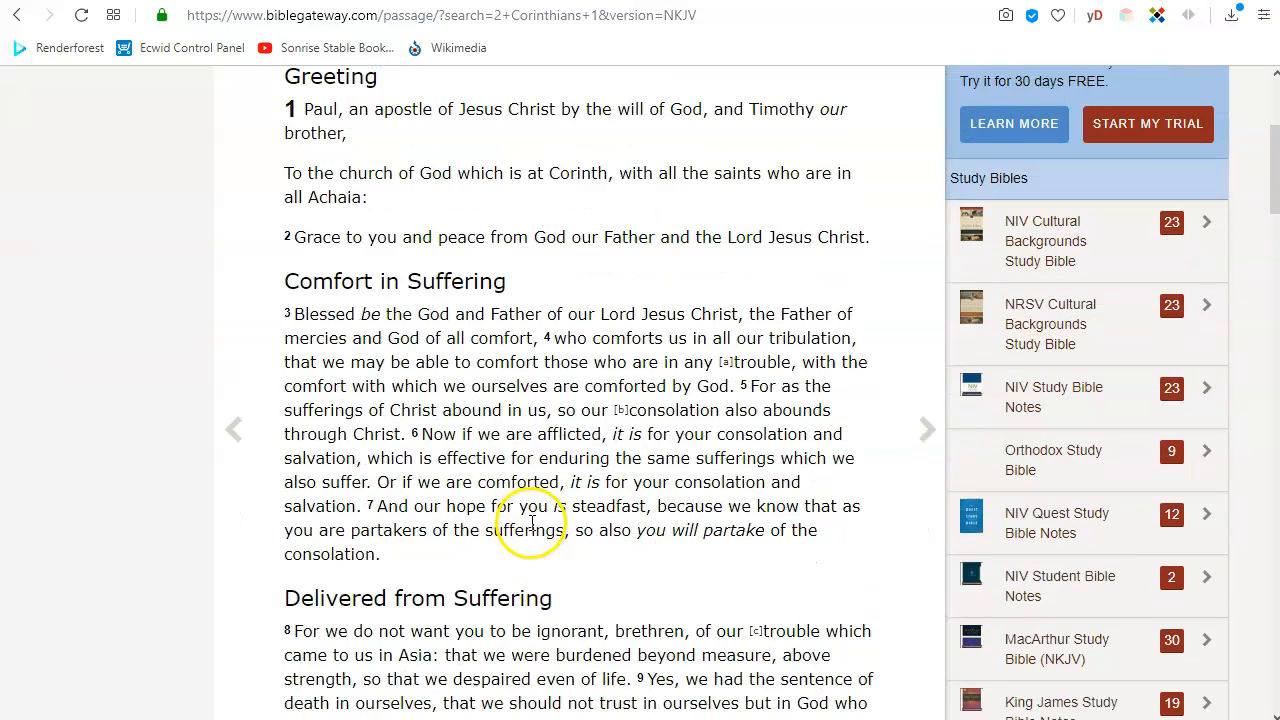
pyautogui.moveTo(740, 388)
pyautogui.mouseDown()
pyautogui.moveTo(297, 284)
pyautogui.moveTo(285, 312)
pyautogui.mouseUp()
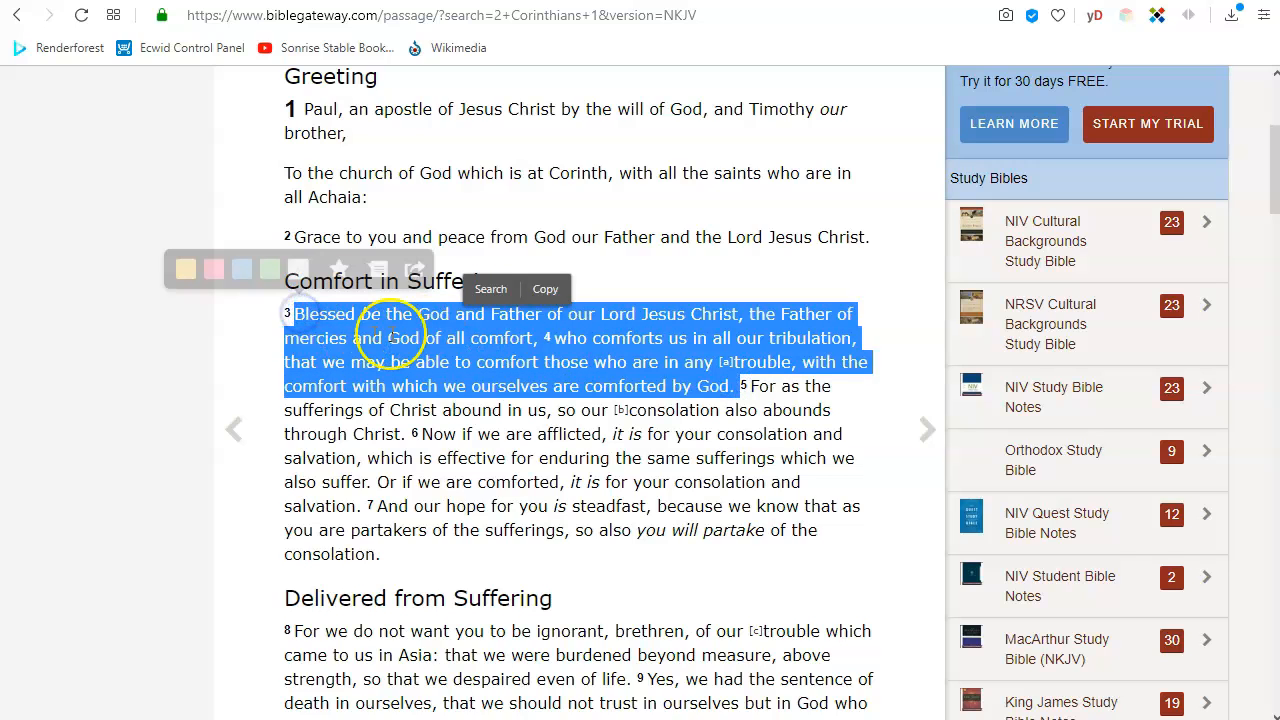
pyautogui.click(545, 289)
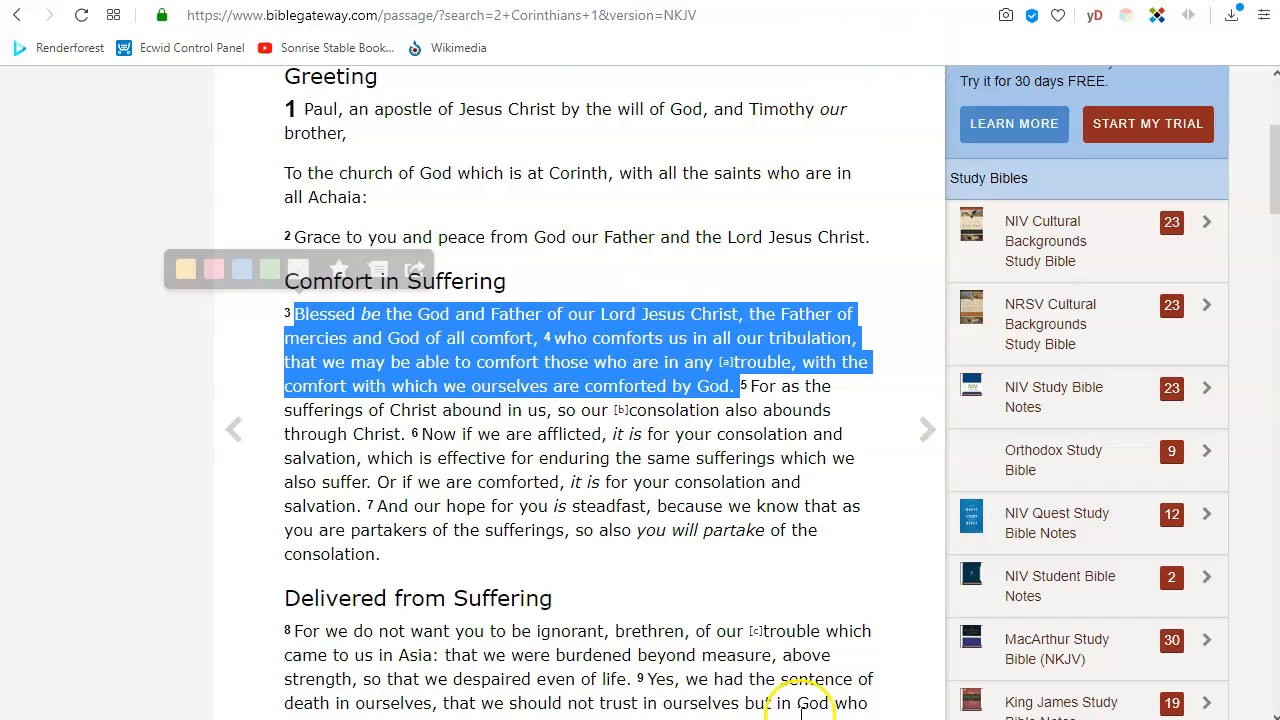
# Switch to Forever Words, create a new record and paste the copied scripture into its text box.
pyautogui.hotkey('alt', 'Tab')
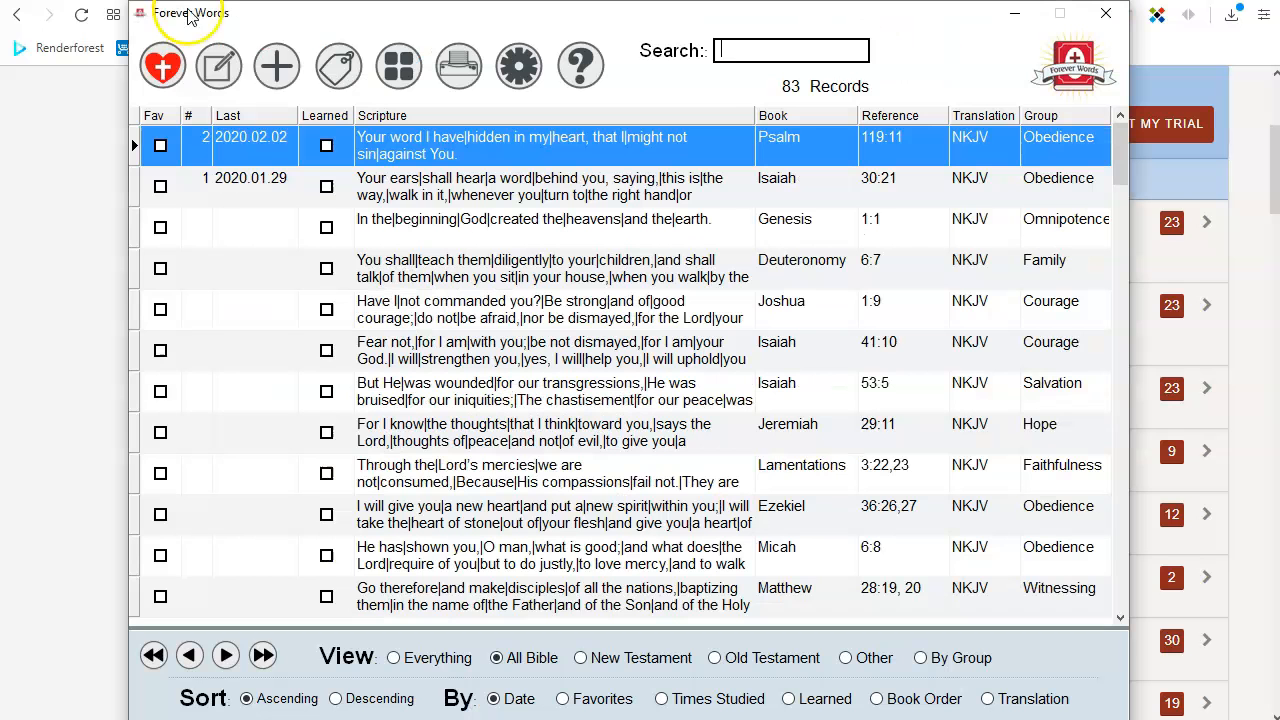
pyautogui.click(276, 70)
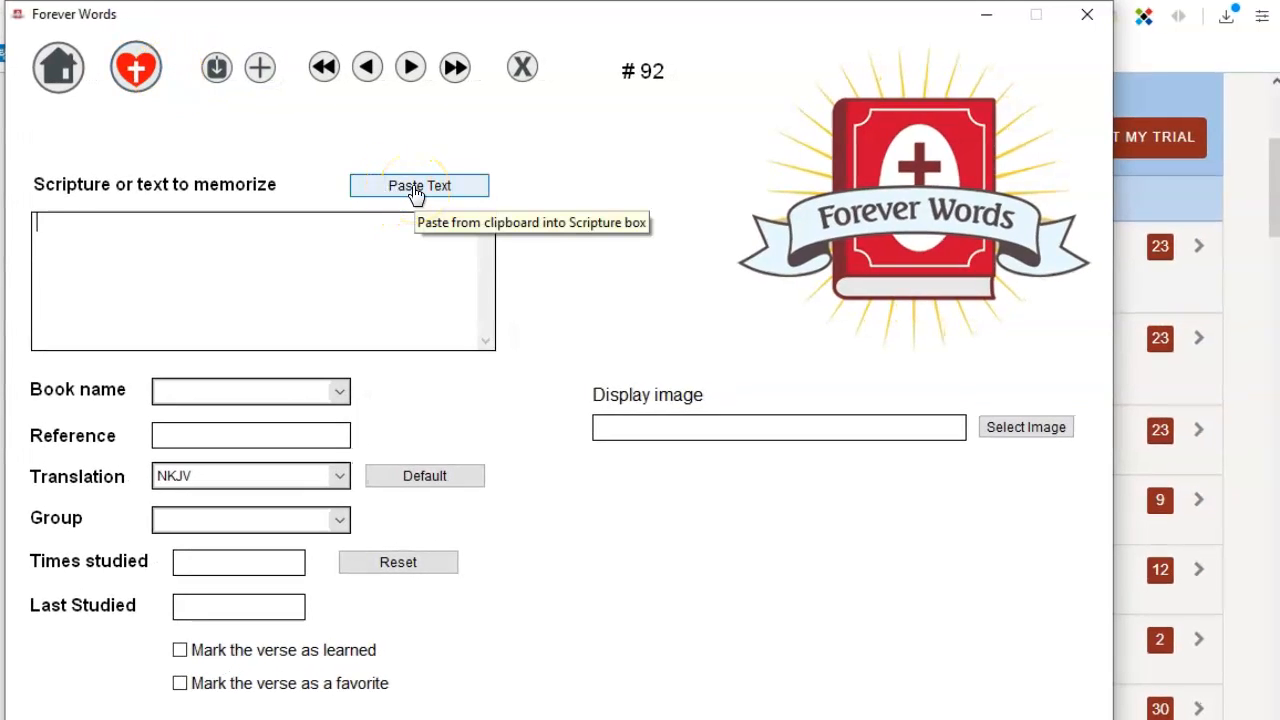
pyautogui.click(416, 188)
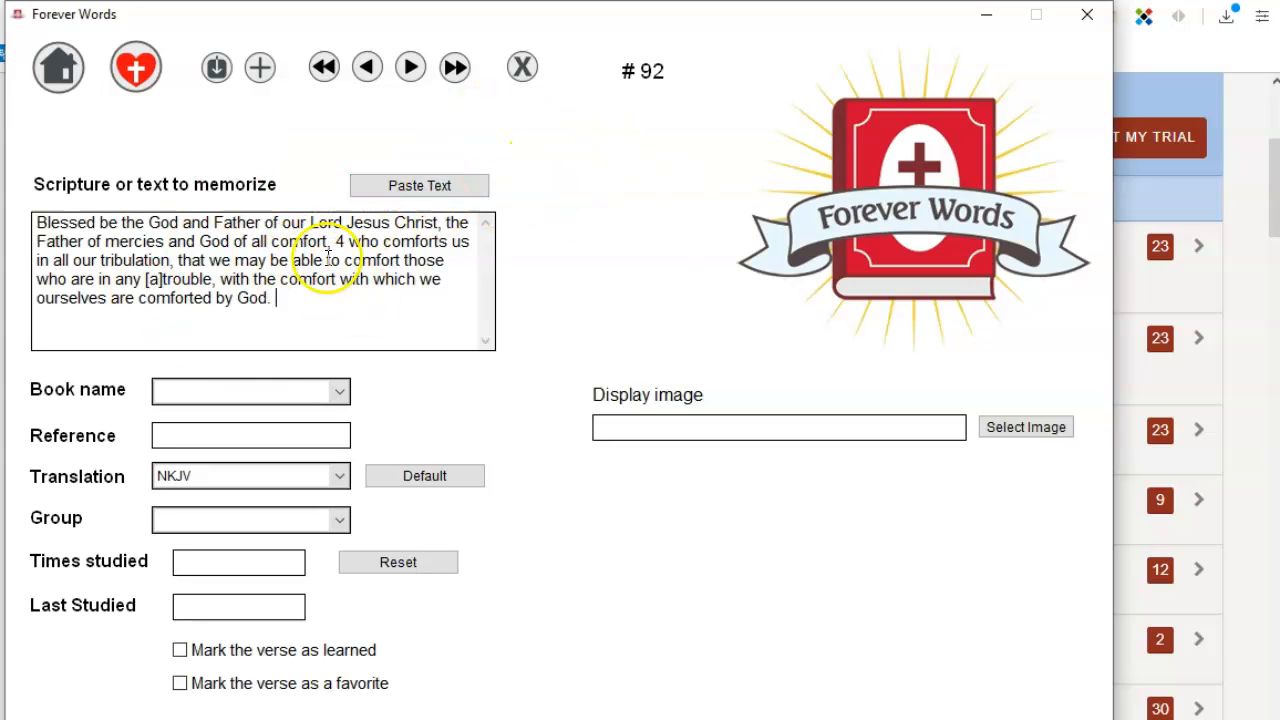
# Remove the verse number 4 and the footnote marker [a] from the pasted scripture.
pyautogui.press('BackSpace')
pyautogui.press('BackSpace')
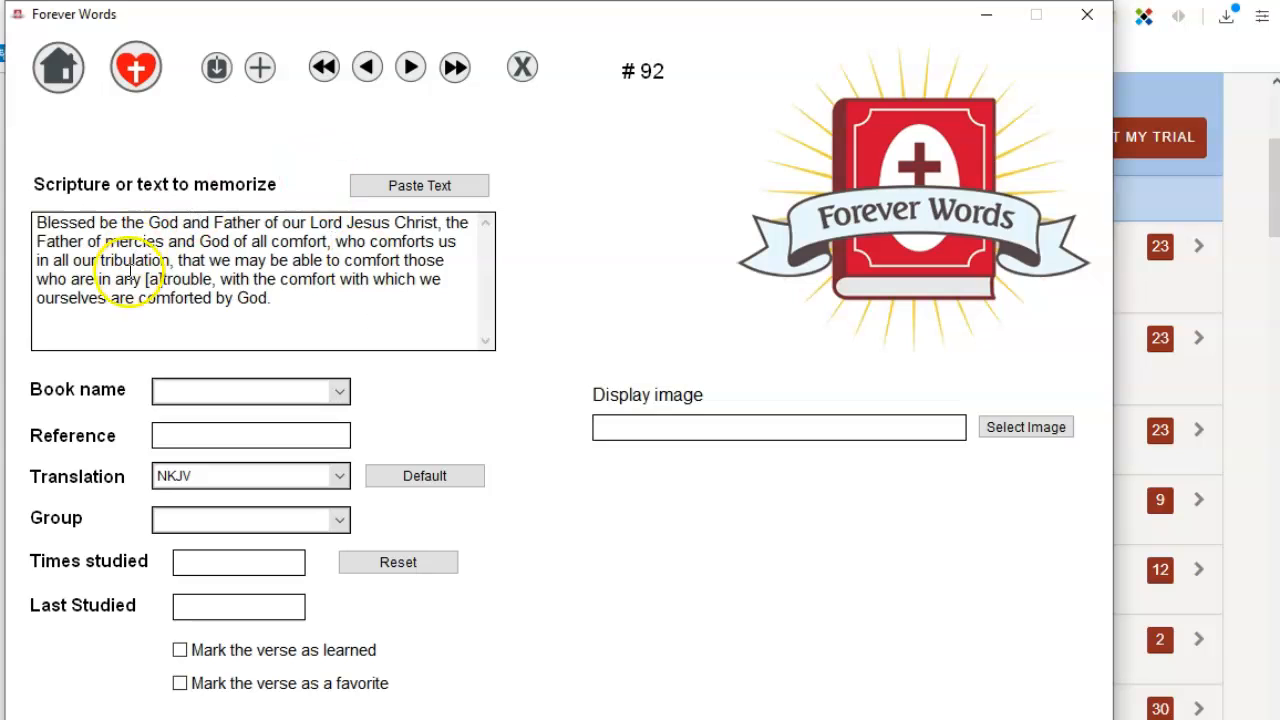
pyautogui.click(164, 280)
pyautogui.press('BackSpace')
pyautogui.press('BackSpace')
pyautogui.press('BackSpace')
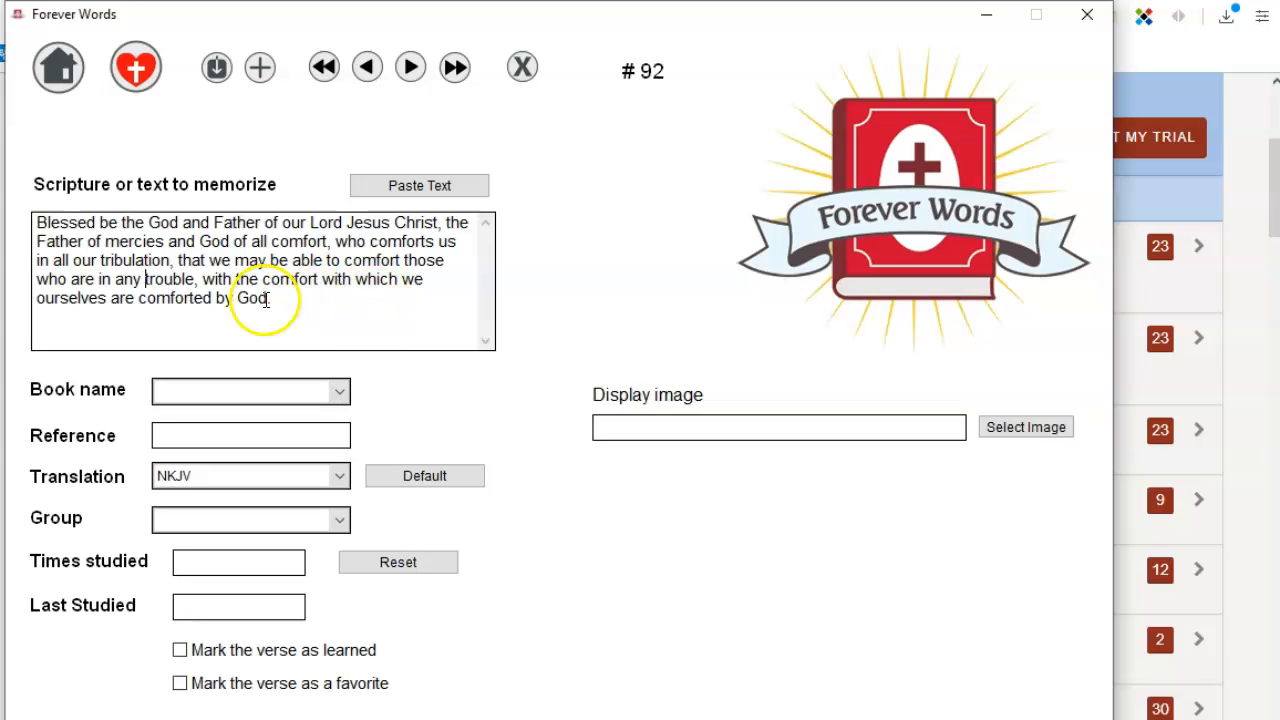
# Set the book name to 2 Corinthians and the reference to 1:3,4.
pyautogui.click(340, 396)
pyautogui.moveTo(342, 525); pyautogui.dragTo(288, 719)
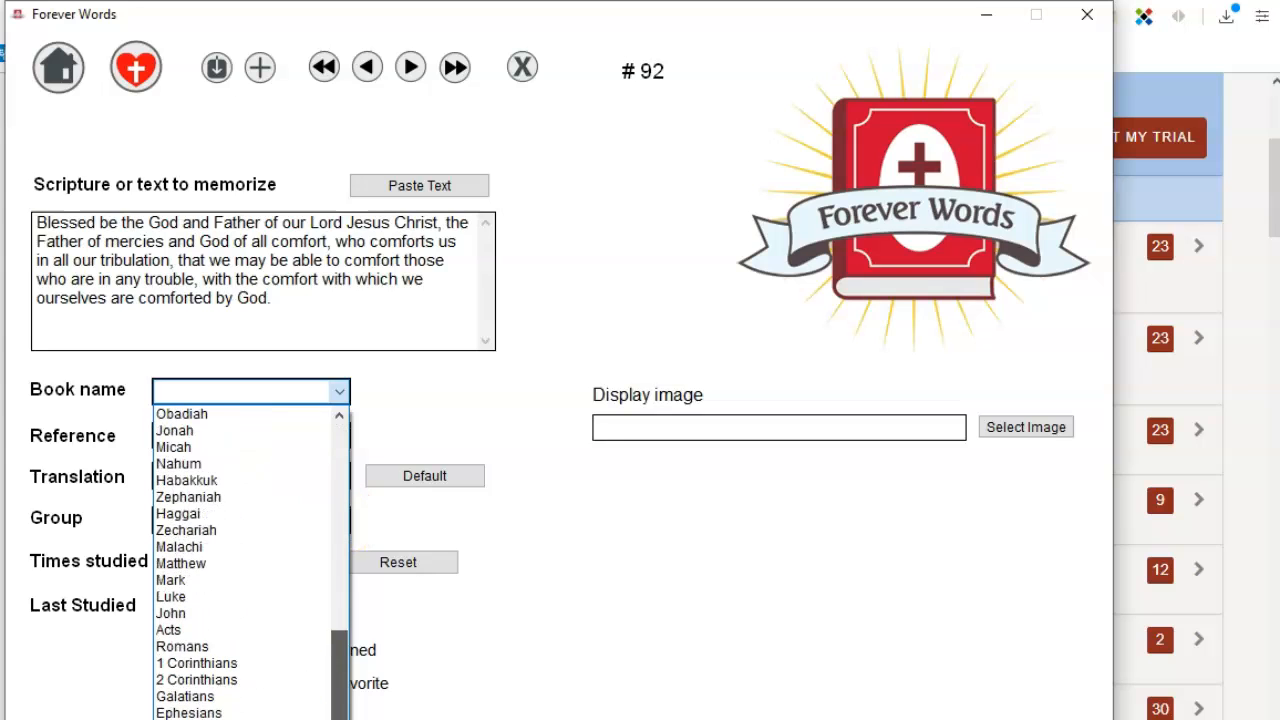
pyautogui.click(183, 680)
pyautogui.click(223, 427)
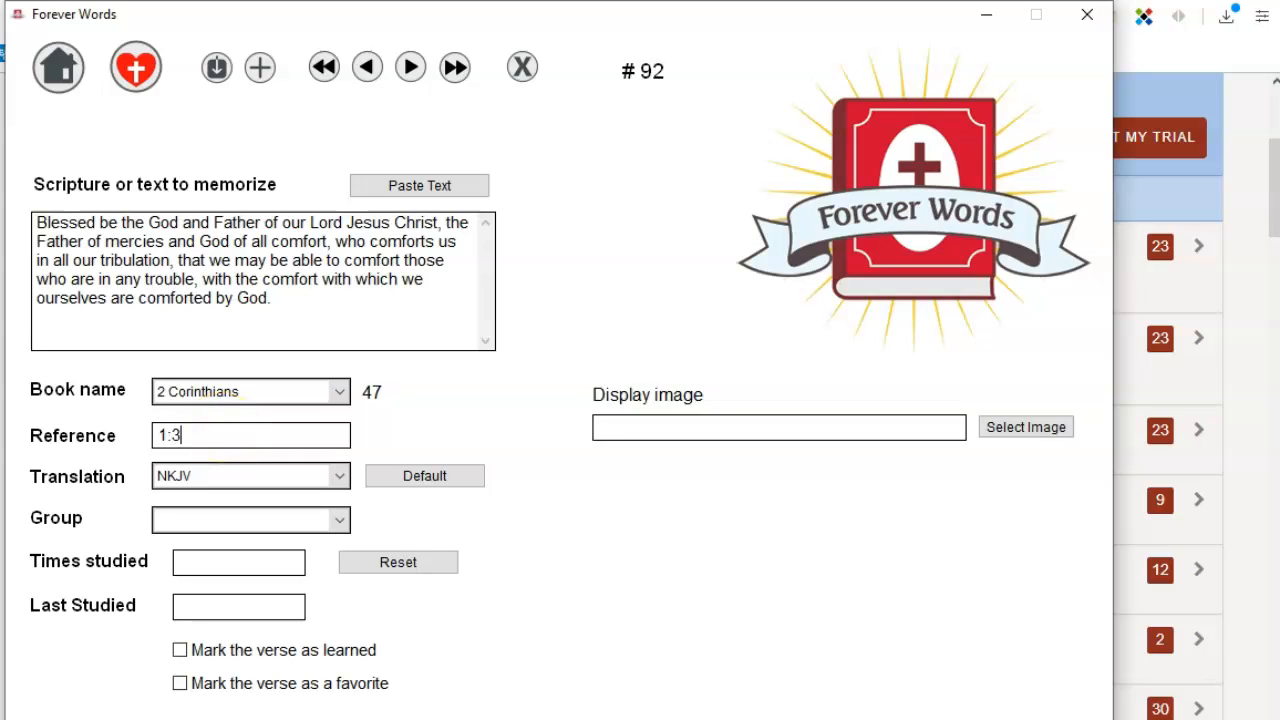
# Switch the translation to KJV and restore it to the default translation, NKJV.
pyautogui.click(197, 486)
pyautogui.click(339, 481)
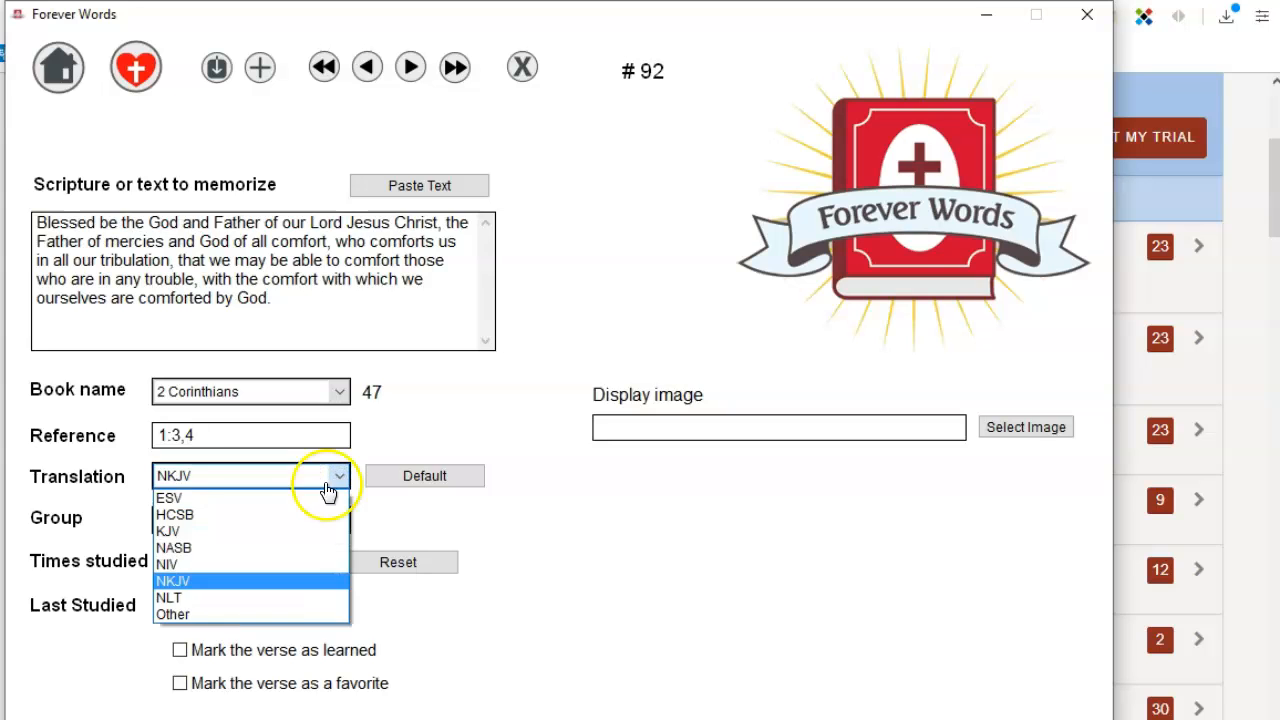
pyautogui.click(170, 531)
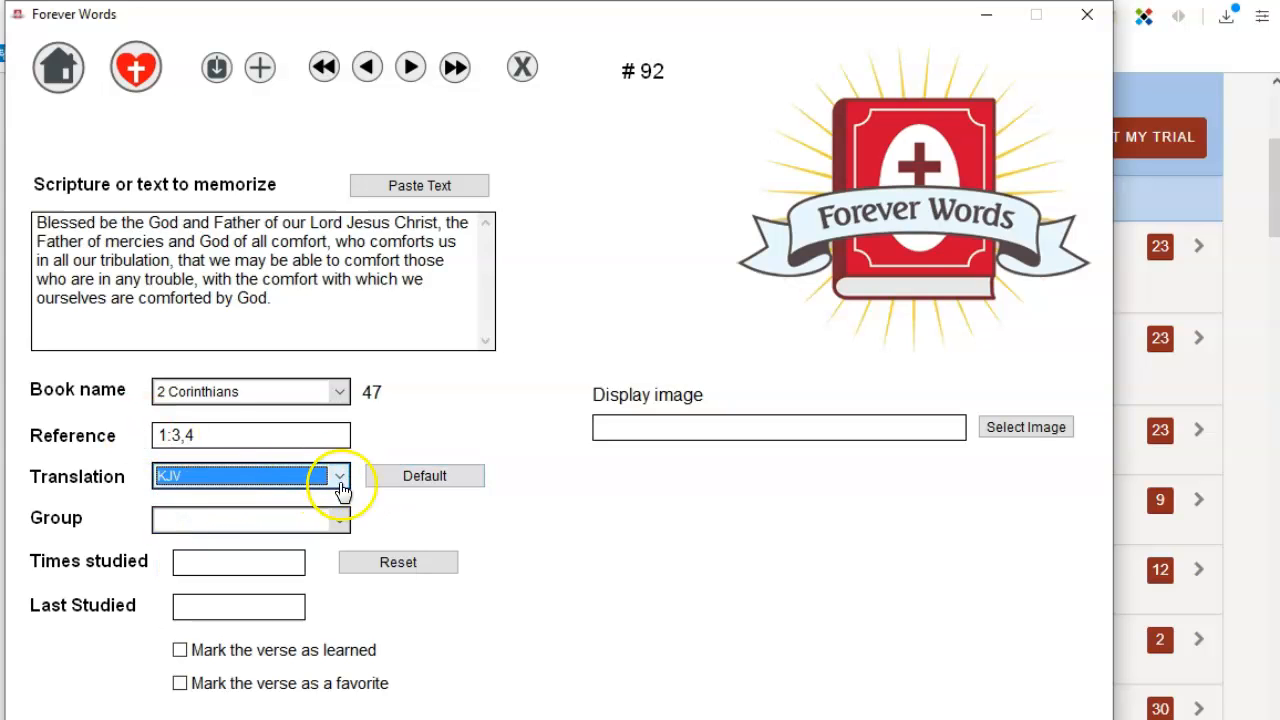
pyautogui.click(421, 478)
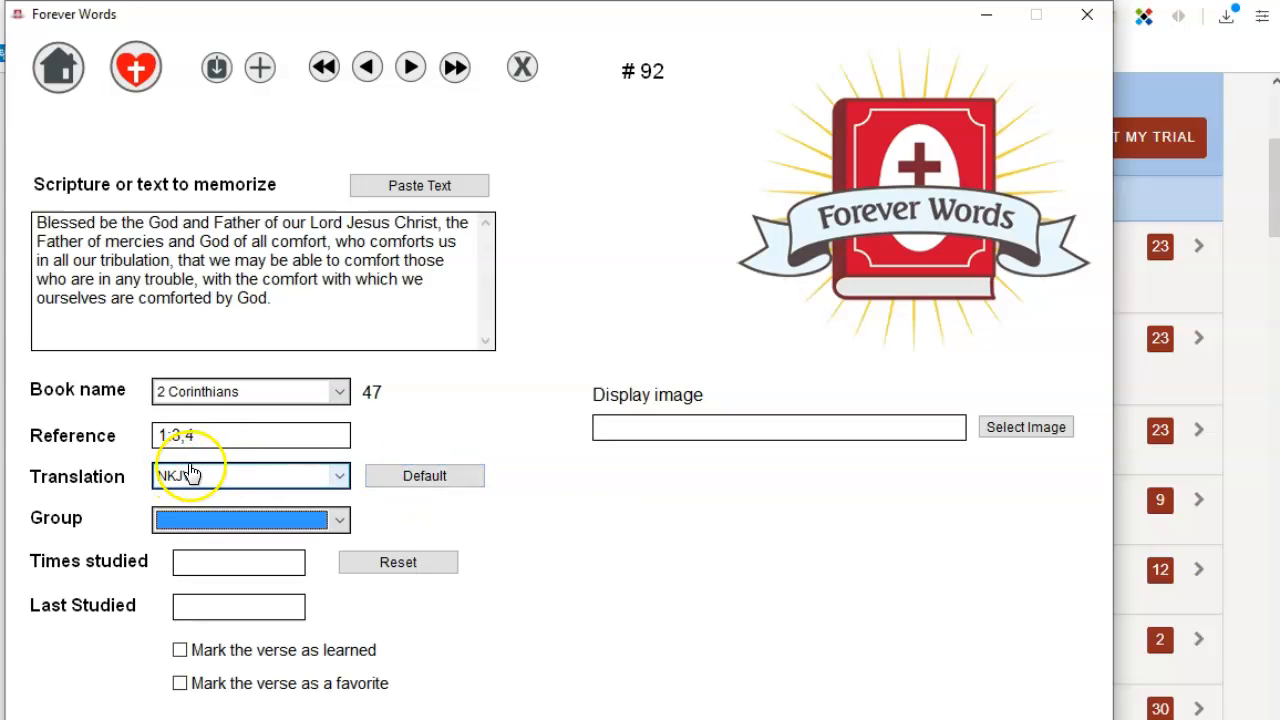
# Assign the verse to the Comfort group, set 29130-love-creationswap.jpg as its display image and save the record.
pyautogui.click(338, 521)
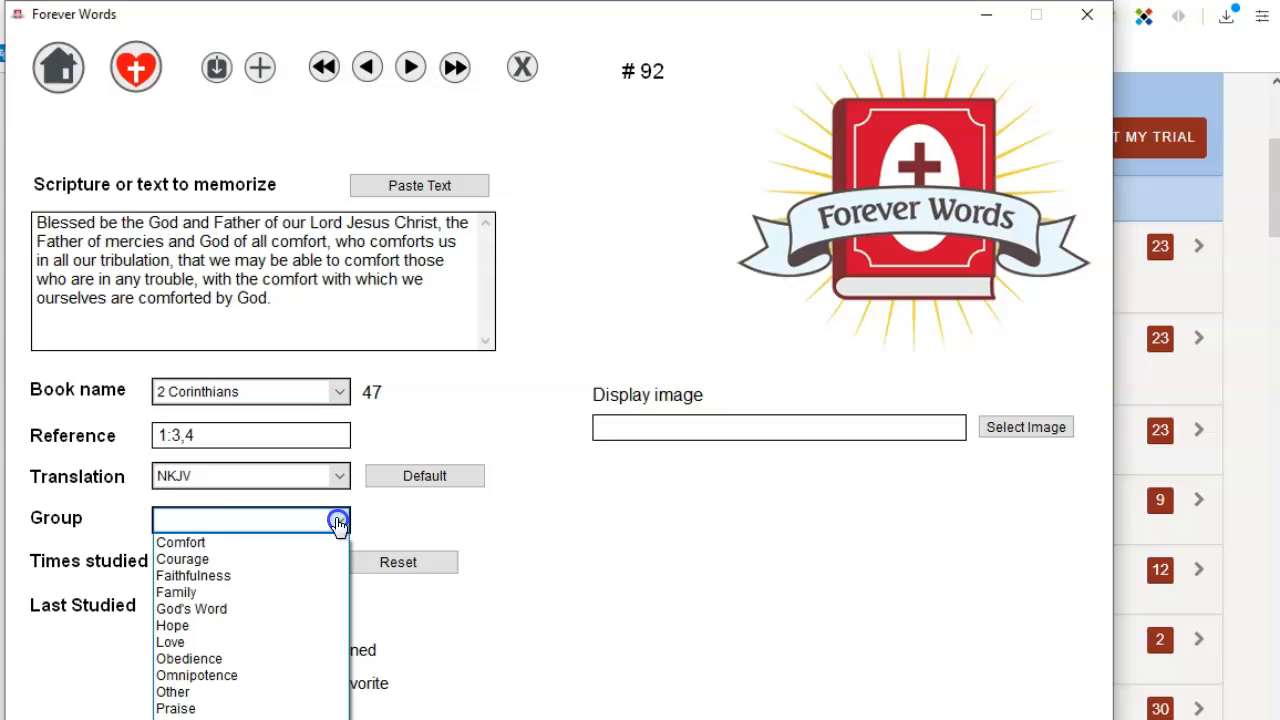
pyautogui.click(236, 542)
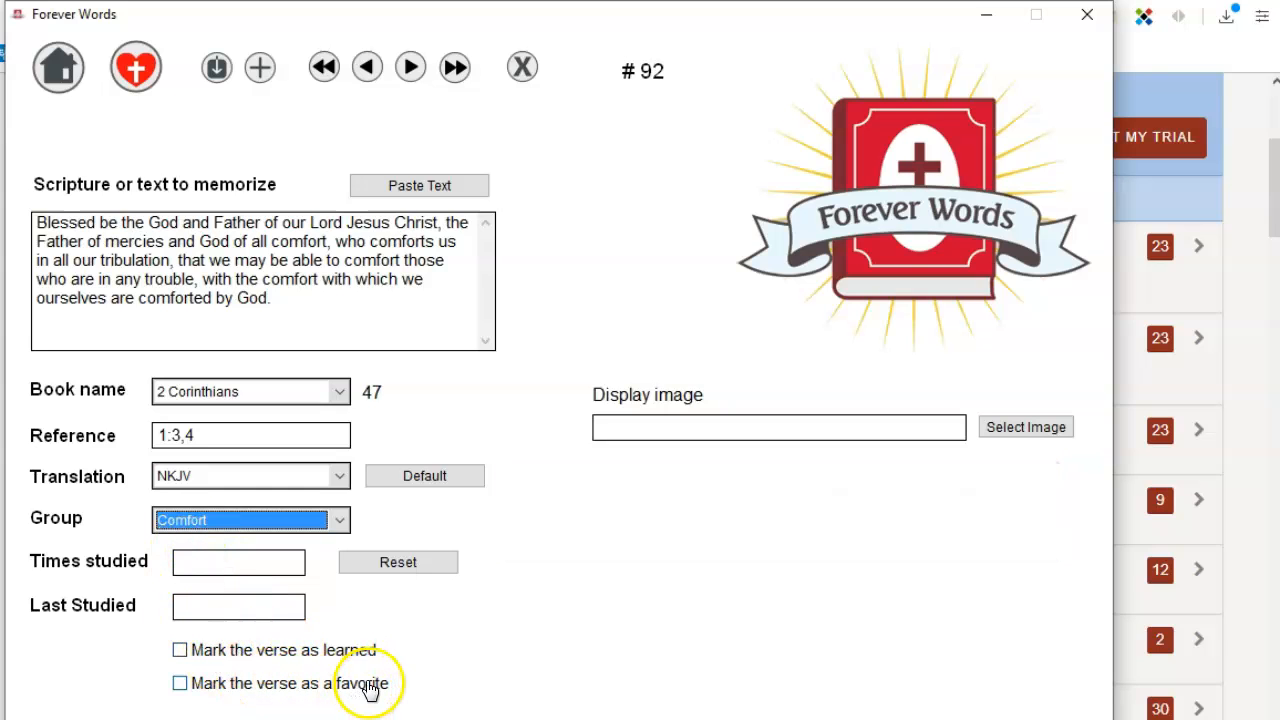
pyautogui.click(1014, 433)
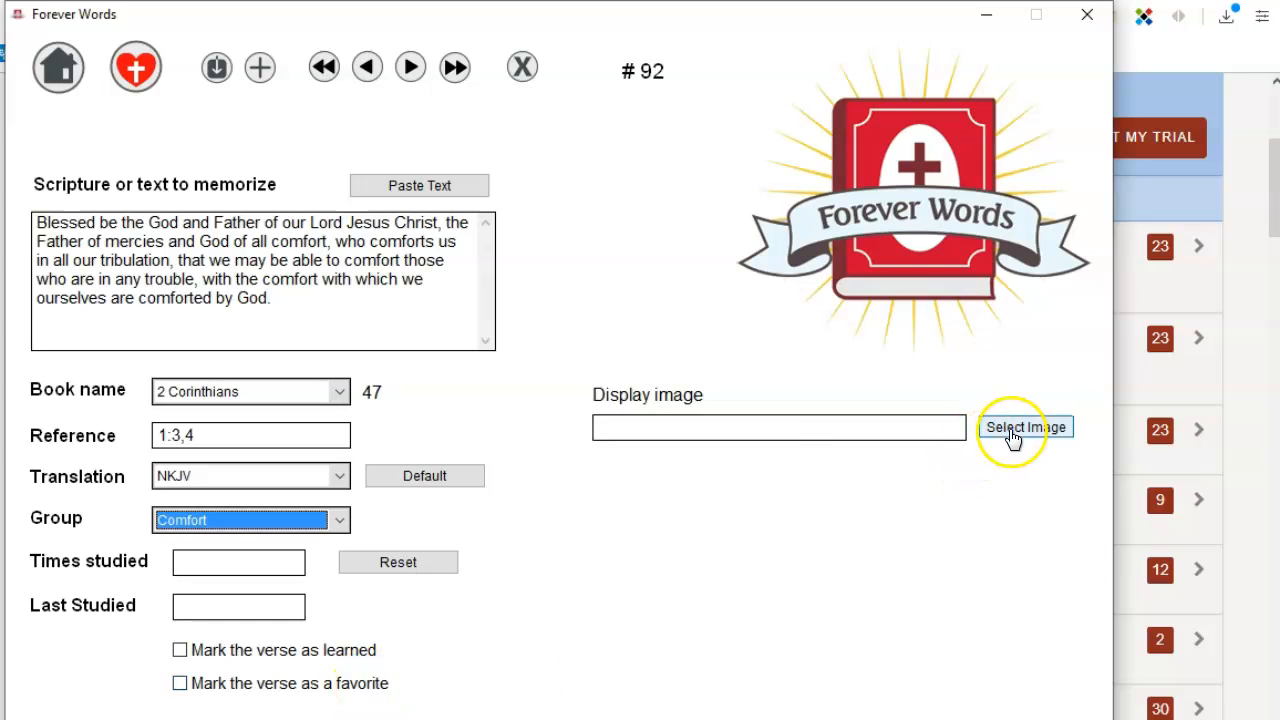
pyautogui.click(450, 425)
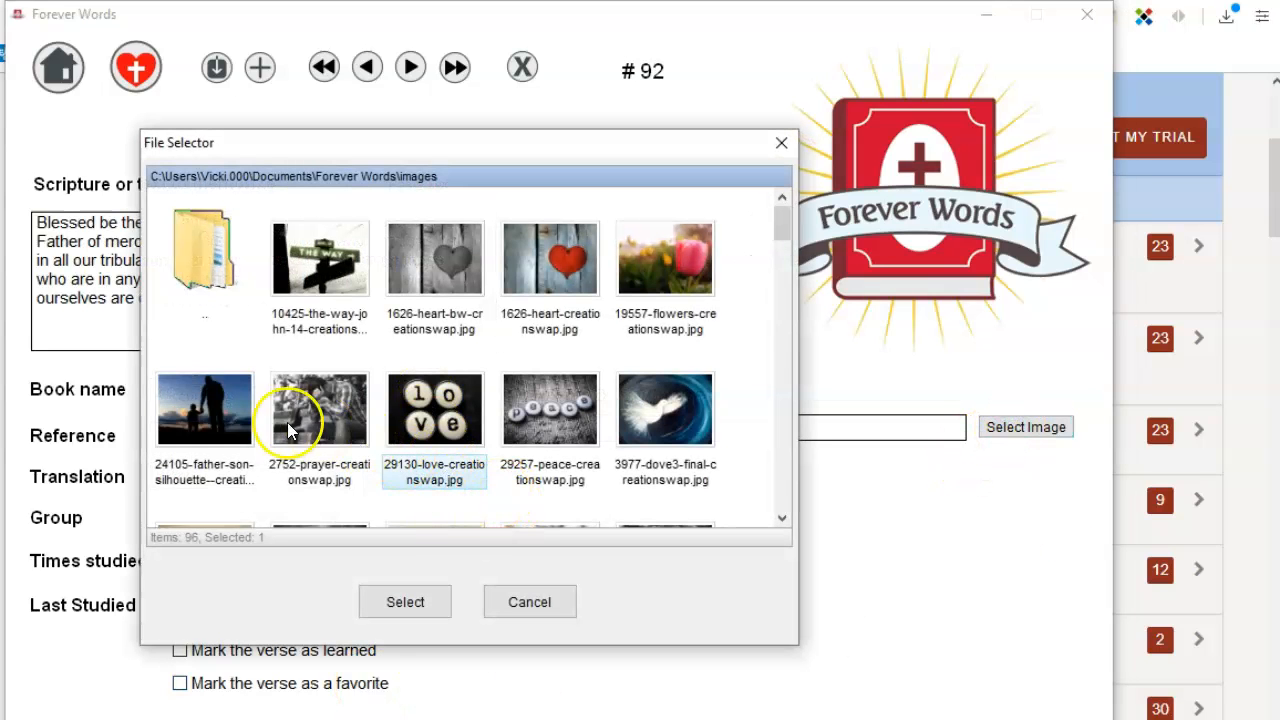
pyautogui.click(400, 603)
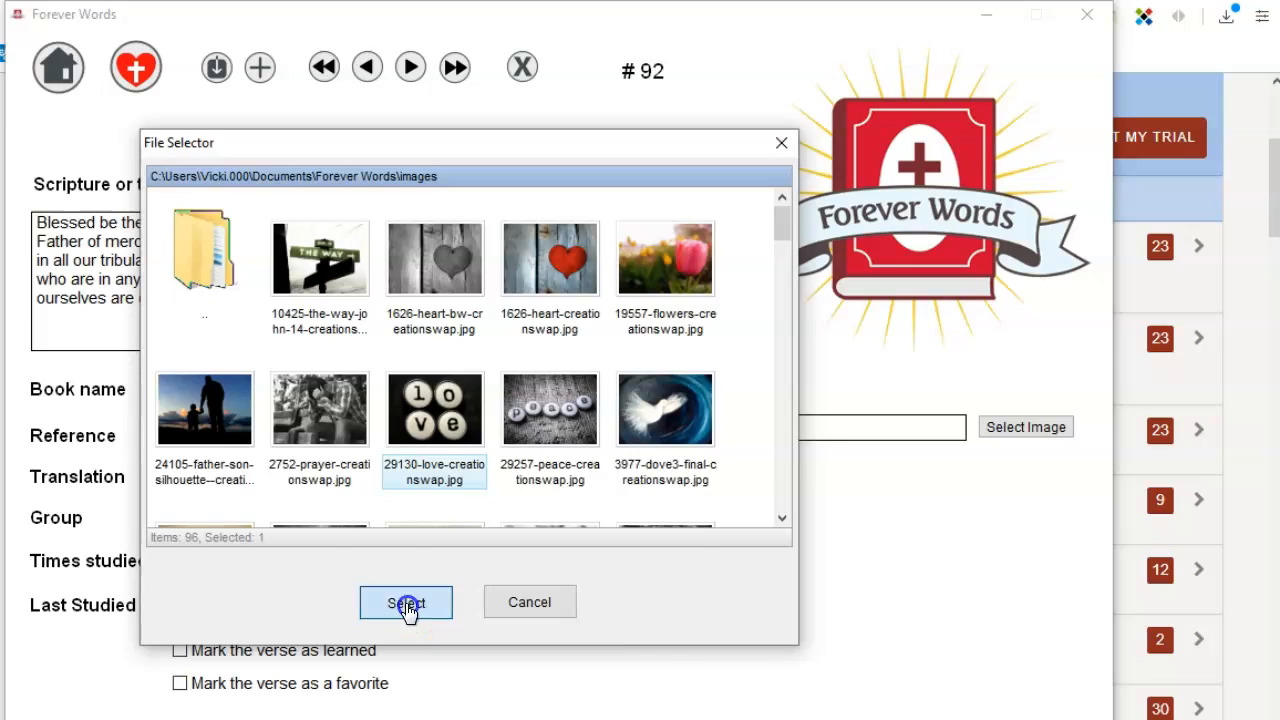
pyautogui.click(216, 68)
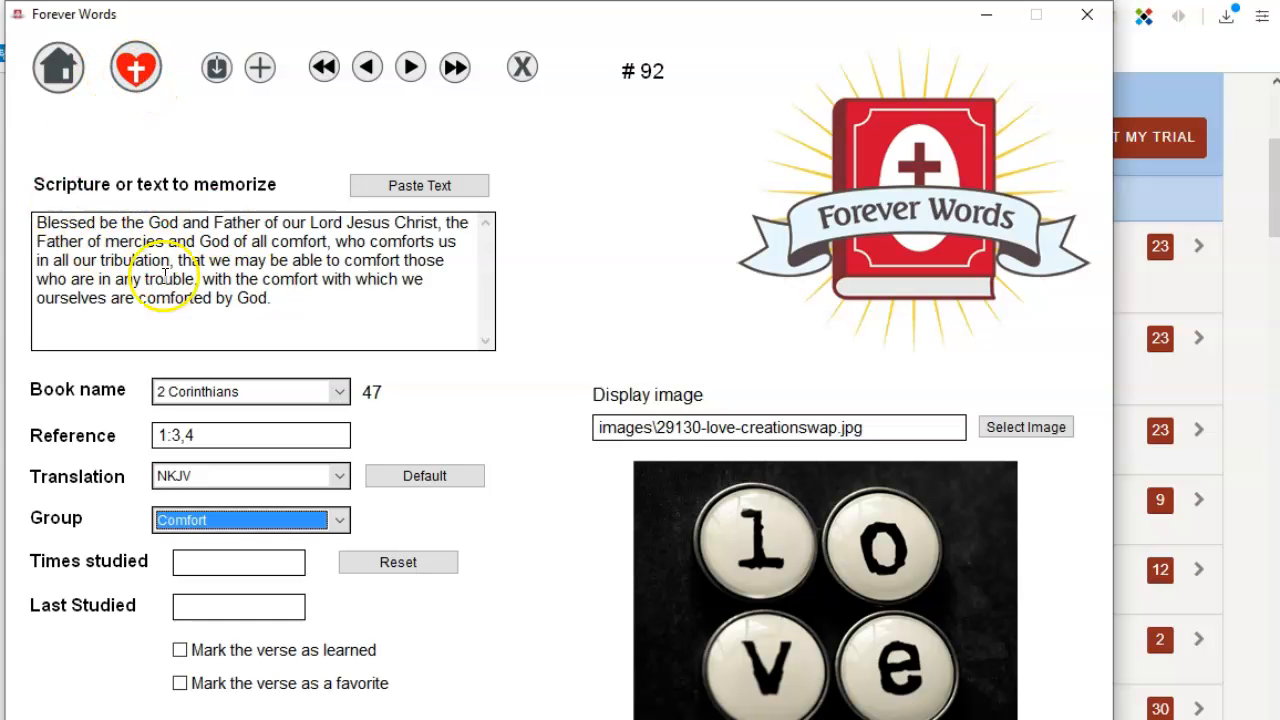
# Try to study the undivided 2 Corinthians 1:3,4 verse and return to the main list.
pyautogui.click(138, 72)
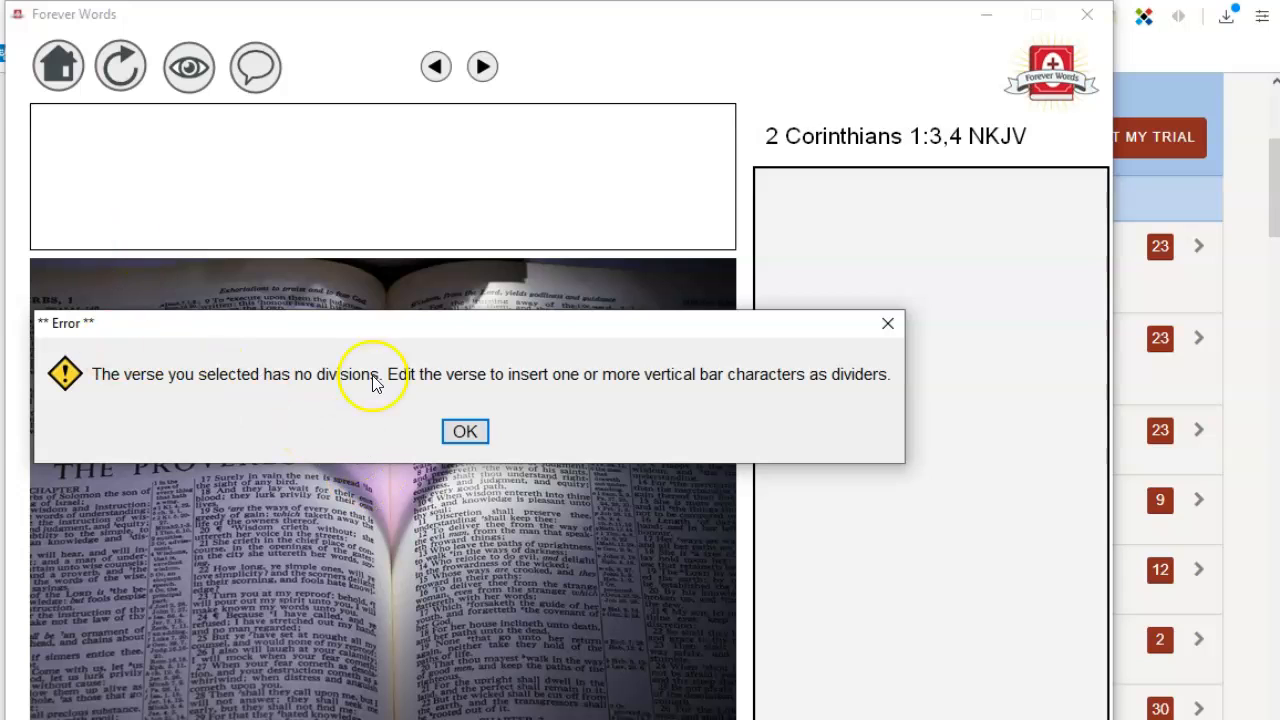
pyautogui.click(465, 432)
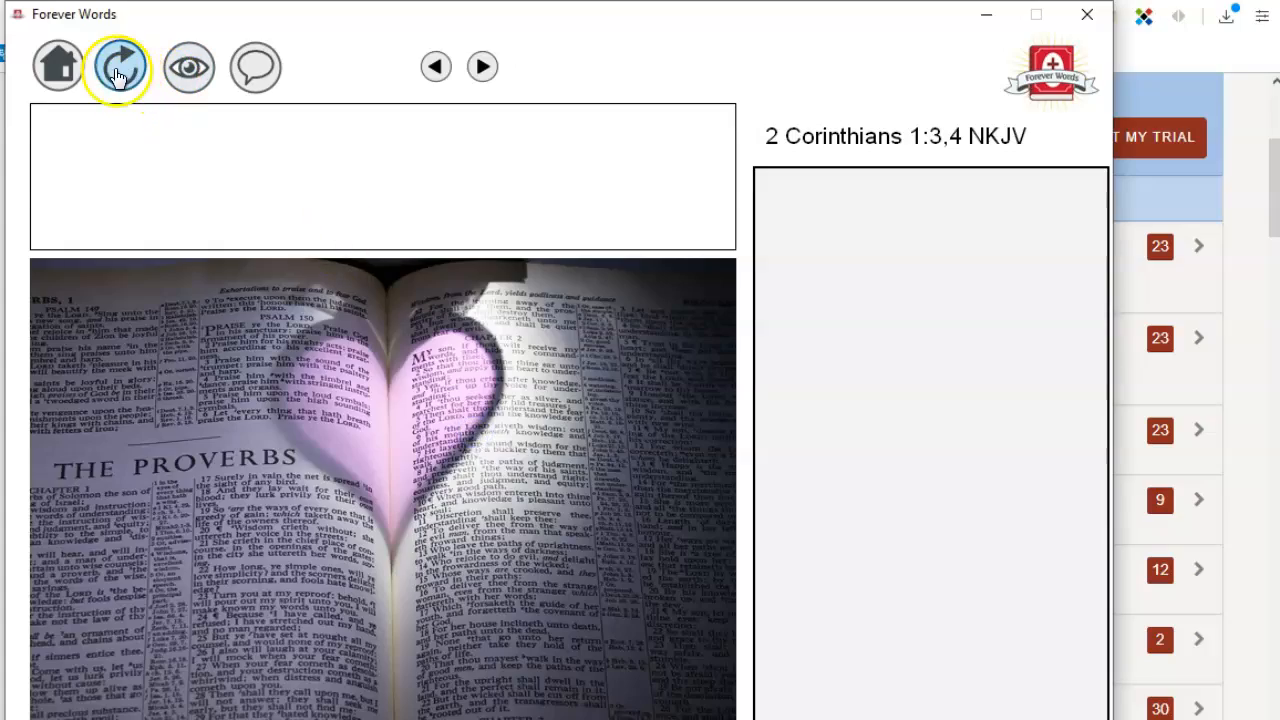
pyautogui.click(57, 65)
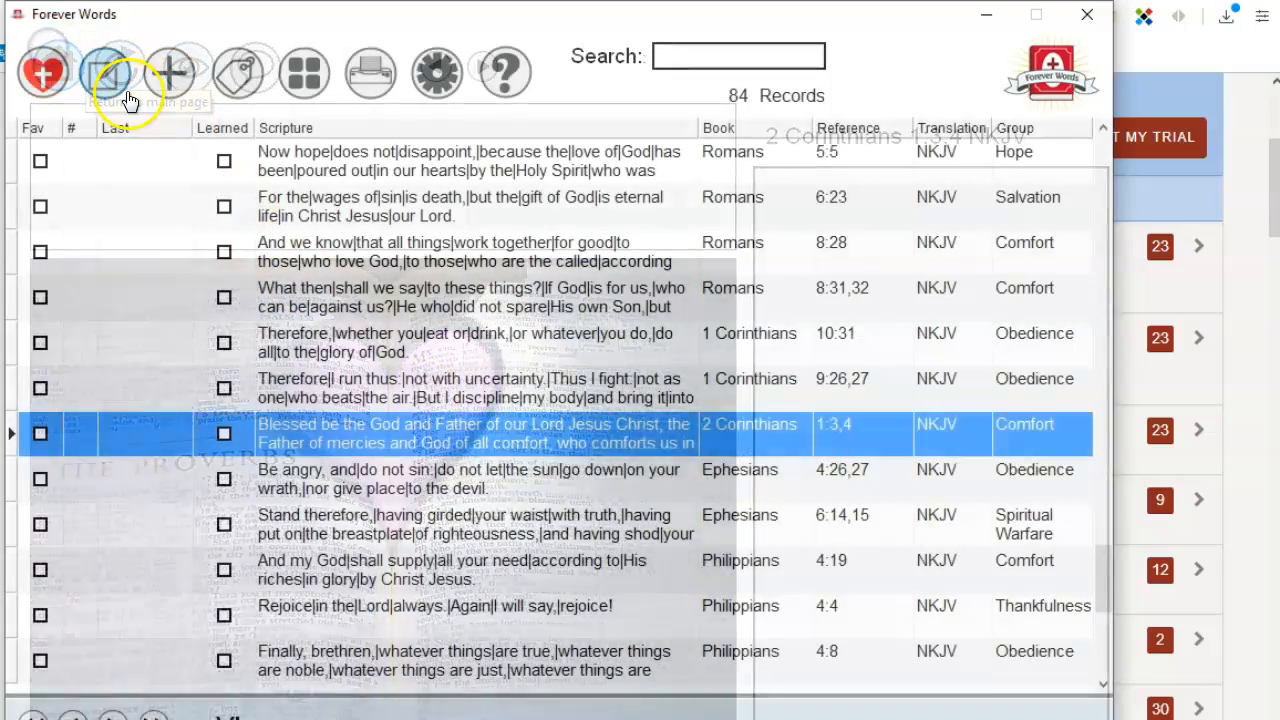
# Open the 2 Corinthians 1:3,4 record for editing and divide its opening words as "Blessed be|the God and|Father|of our|Lord".
pyautogui.click(106, 68)
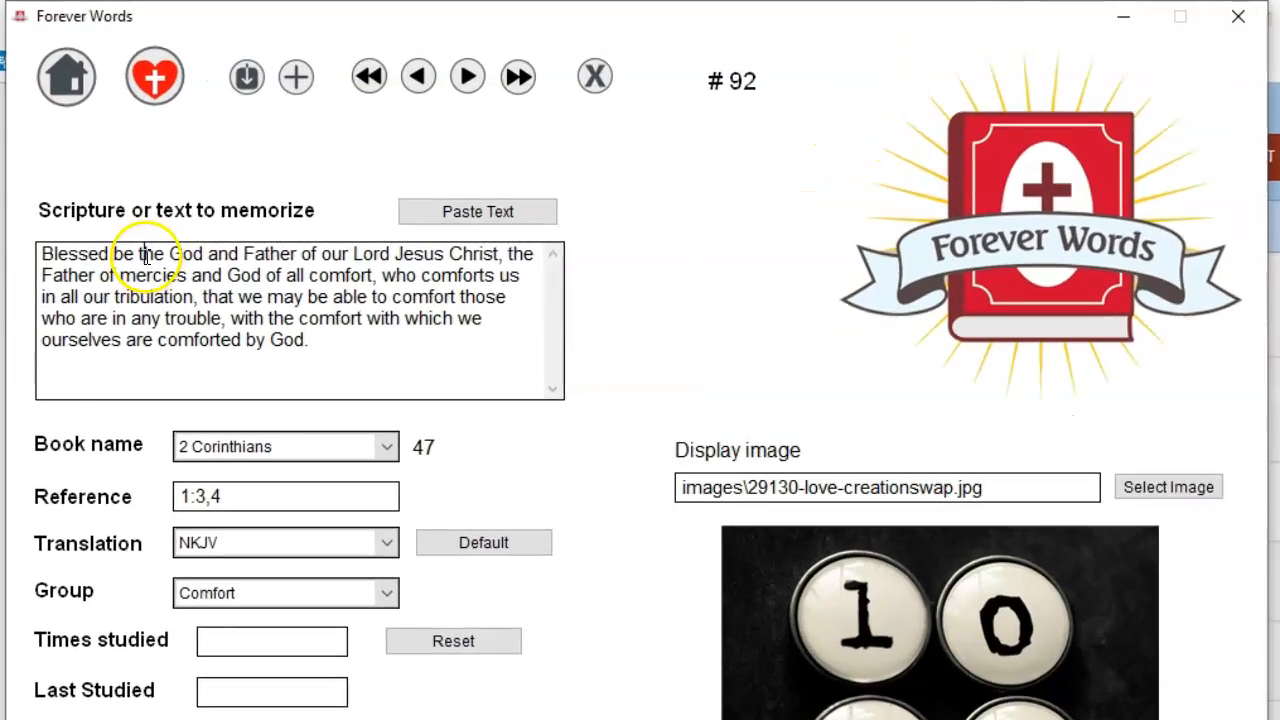
pyautogui.click(125, 227)
pyautogui.press('Left')
pyautogui.press('BackSpace')
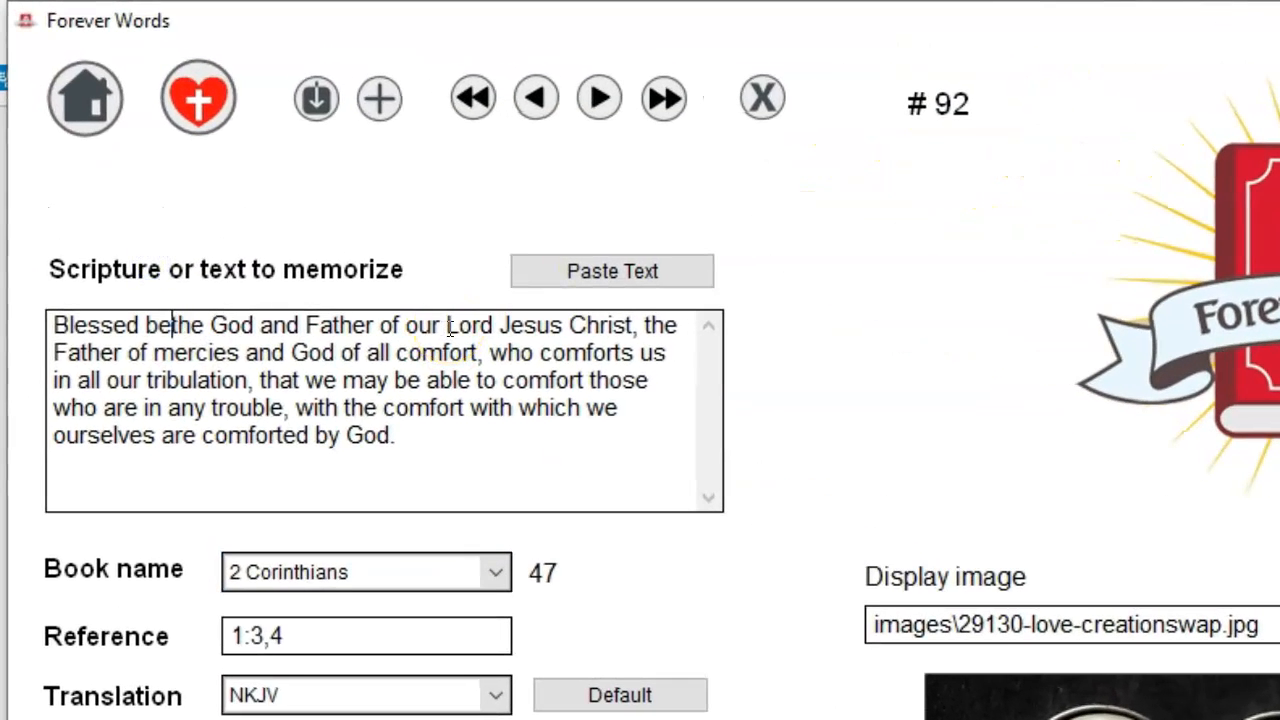
pyautogui.write('l')
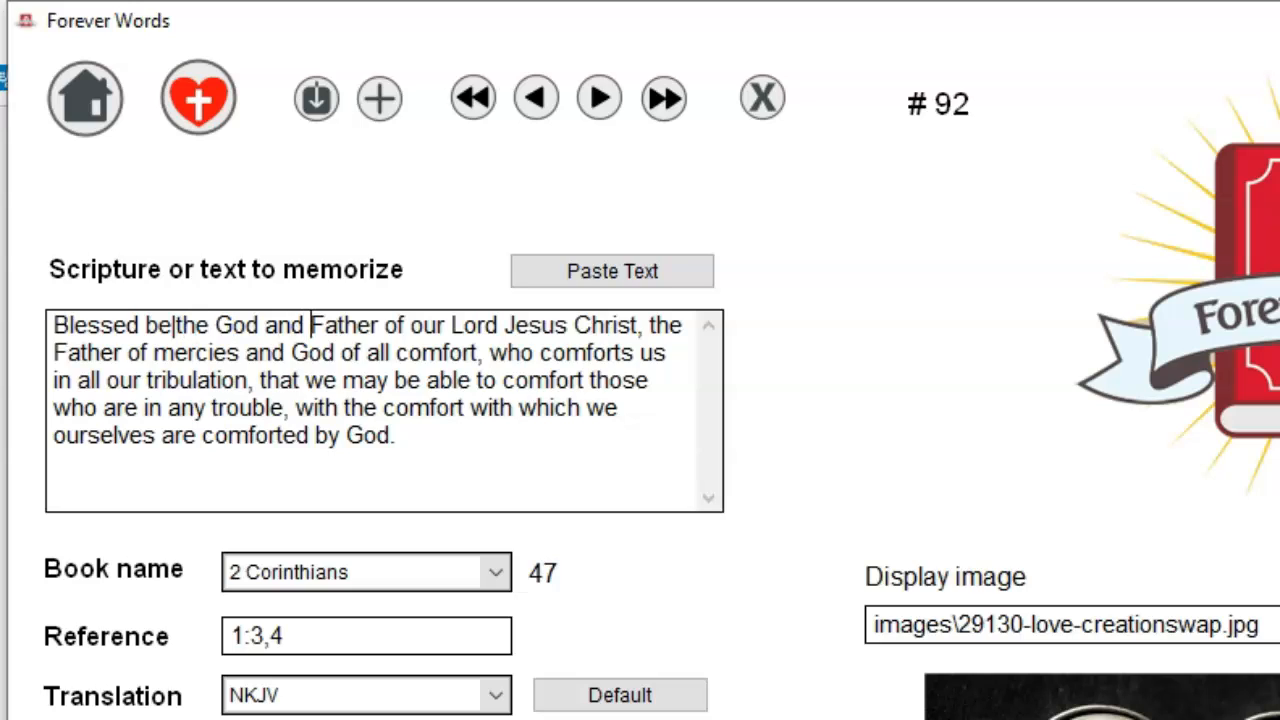
pyautogui.press('Delete')
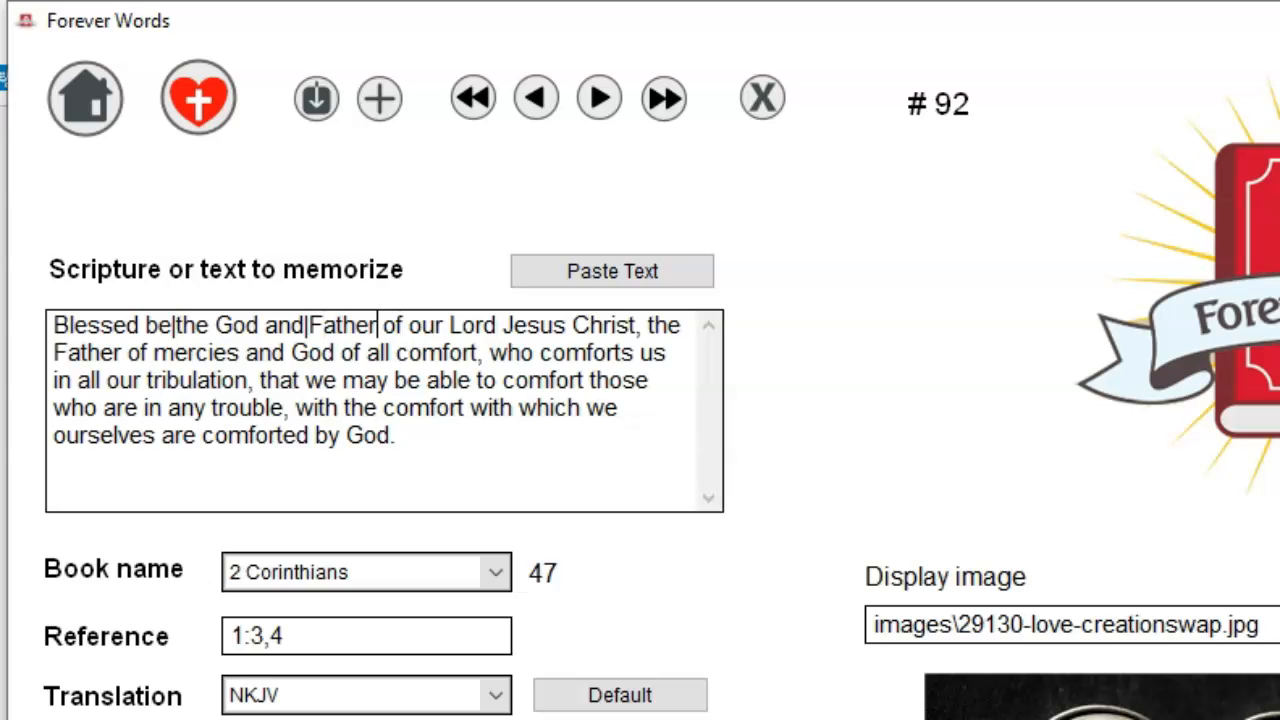
pyautogui.press('Delete')
pyautogui.write('|')
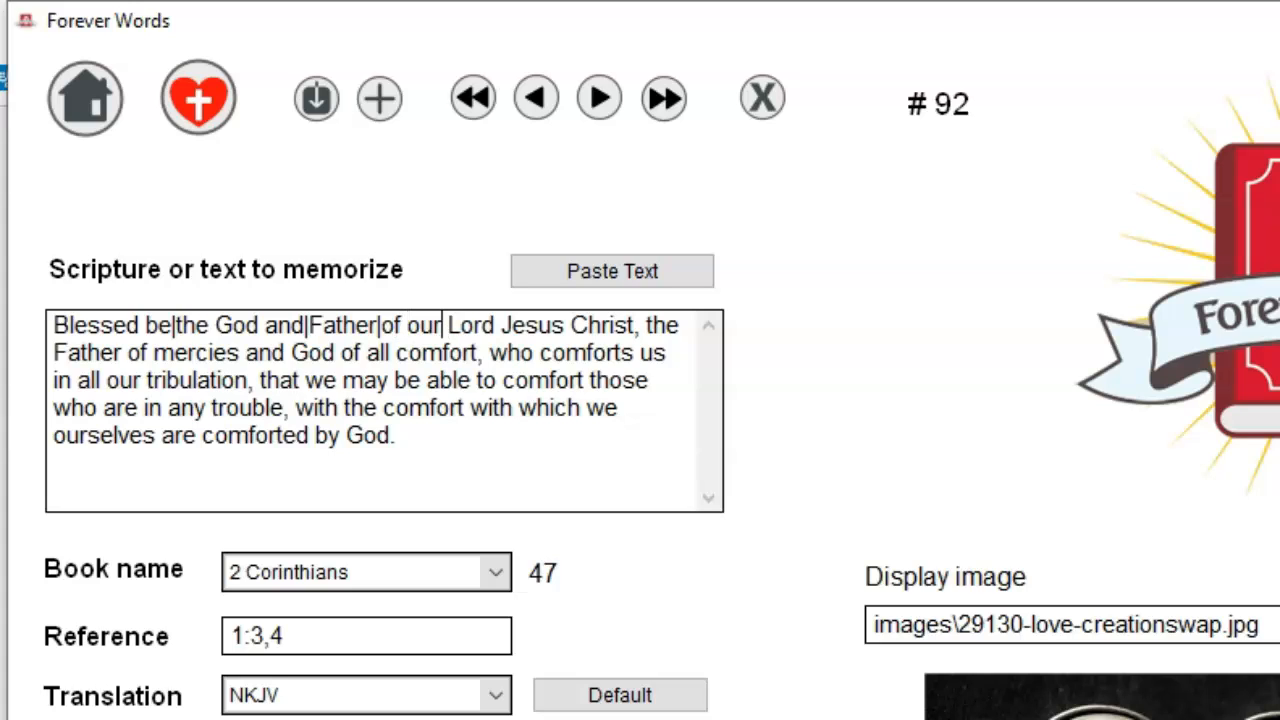
pyautogui.press('Delete')
pyautogui.write('|')
# Replace the spaces around "Jesus Christ," with vertical bars so it reads "Lord|Jesus Christ,|the".
pyautogui.click(458, 345)
pyautogui.press('Delete')
pyautogui.write('|')
pyautogui.press('End')
pyautogui.press('Left')
pyautogui.press('Left')
pyautogui.press('Left')
pyautogui.press('Left')
pyautogui.press('Left')
pyautogui.press('Delete')
pyautogui.write('|')
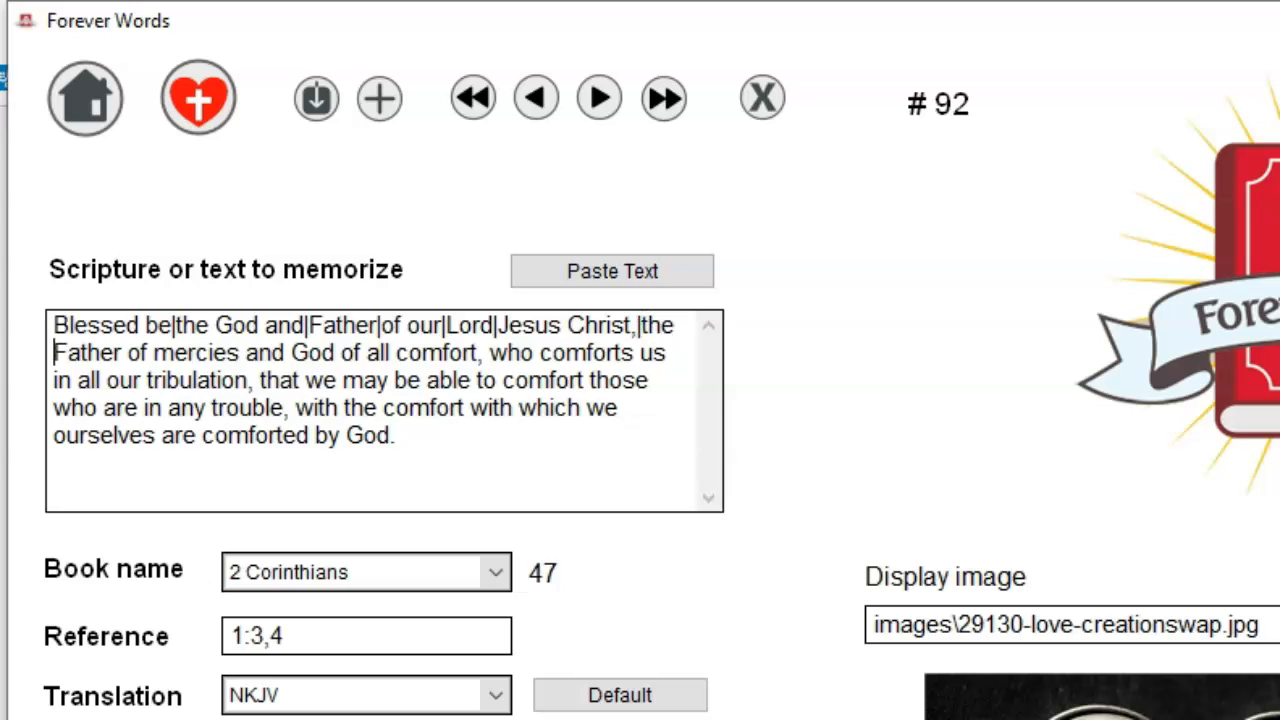
# Divide the second phrase with vertical bars as "Father|of mercies|and God of|all comfort,|who".
pyautogui.press('Delete')
pyautogui.write('|')
pyautogui.press('Right')
pyautogui.press('Delete')
pyautogui.write('|')
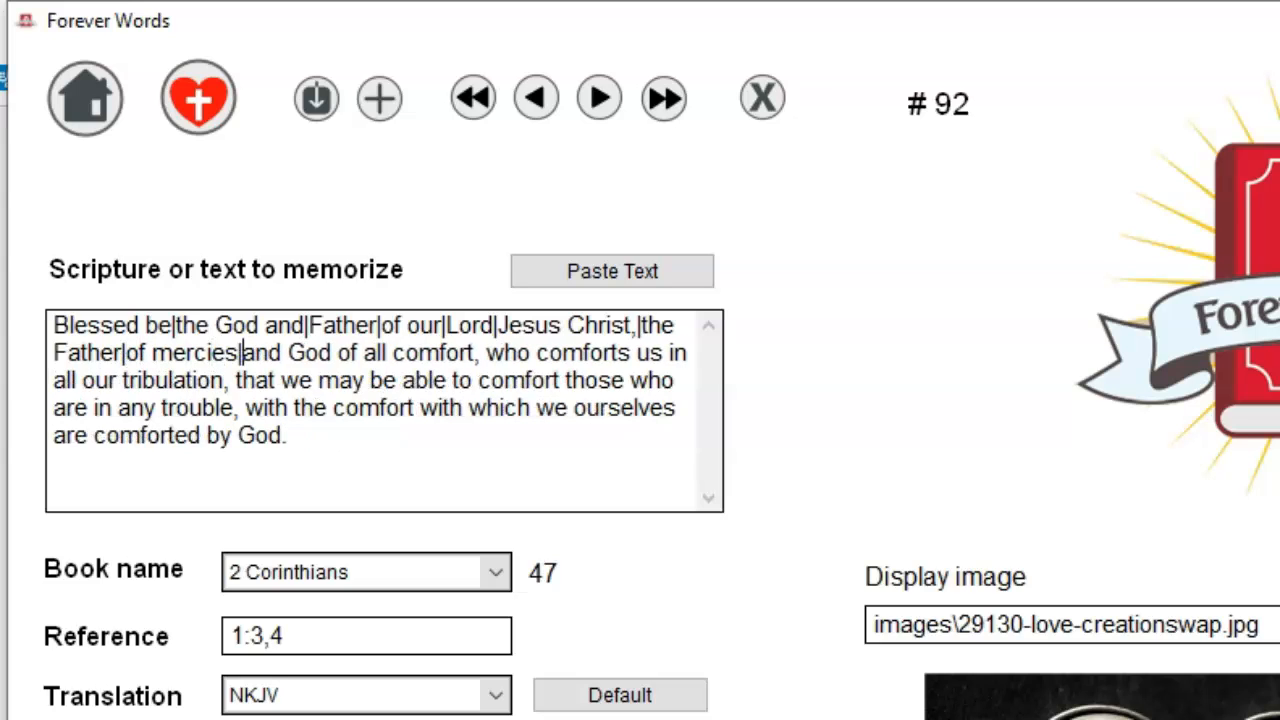
pyautogui.press('Right')
pyautogui.press('Delete')
pyautogui.write('|')
pyautogui.press('Right')
pyautogui.press('Right')
pyautogui.press('Delete')
pyautogui.write('|')
# Insert vertical bars after "who comforts" and "us in" in place of the spaces.
pyautogui.press('Right')
pyautogui.press('Right')
pyautogui.press('Right')
pyautogui.press('Right')
pyautogui.press('Right')
pyautogui.press('Right')
pyautogui.press('Right')
pyautogui.press('Right')
pyautogui.press('Right')
pyautogui.press('Right')
pyautogui.press('Right')
pyautogui.press('Right')
pyautogui.press('Delete')
pyautogui.write('|')
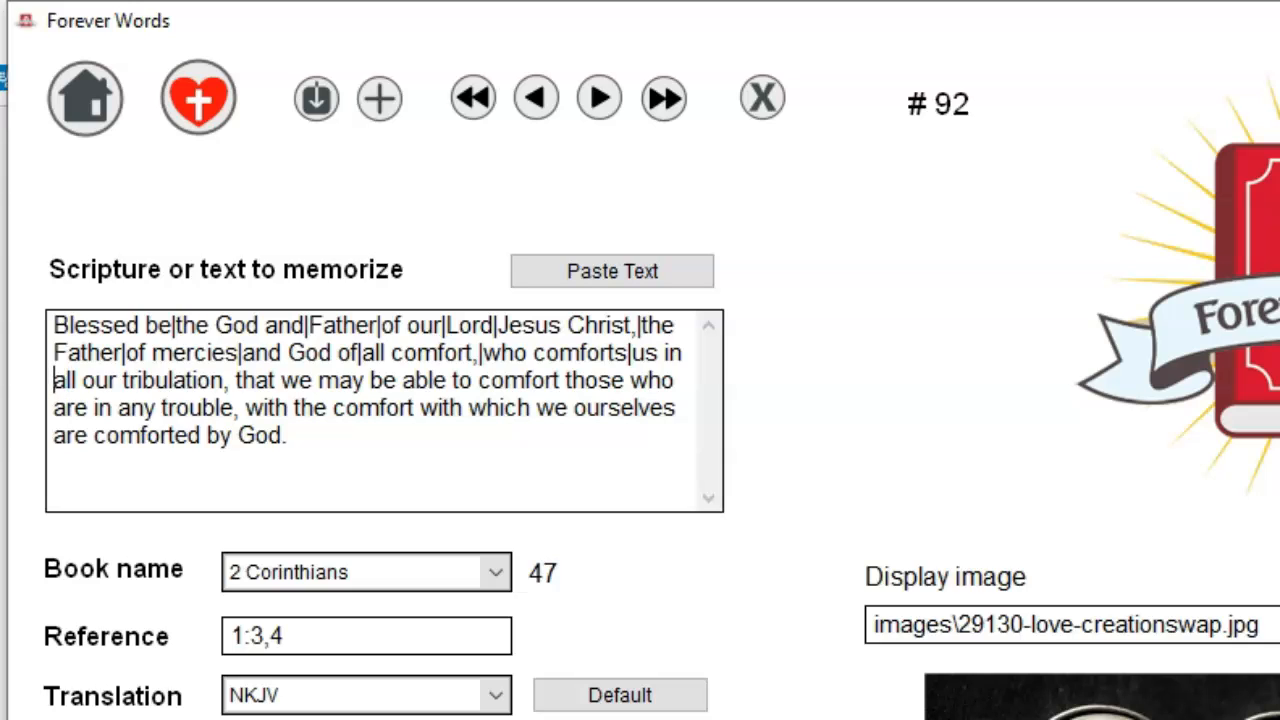
pyautogui.press('BackSpace')
pyautogui.write('|Lord')
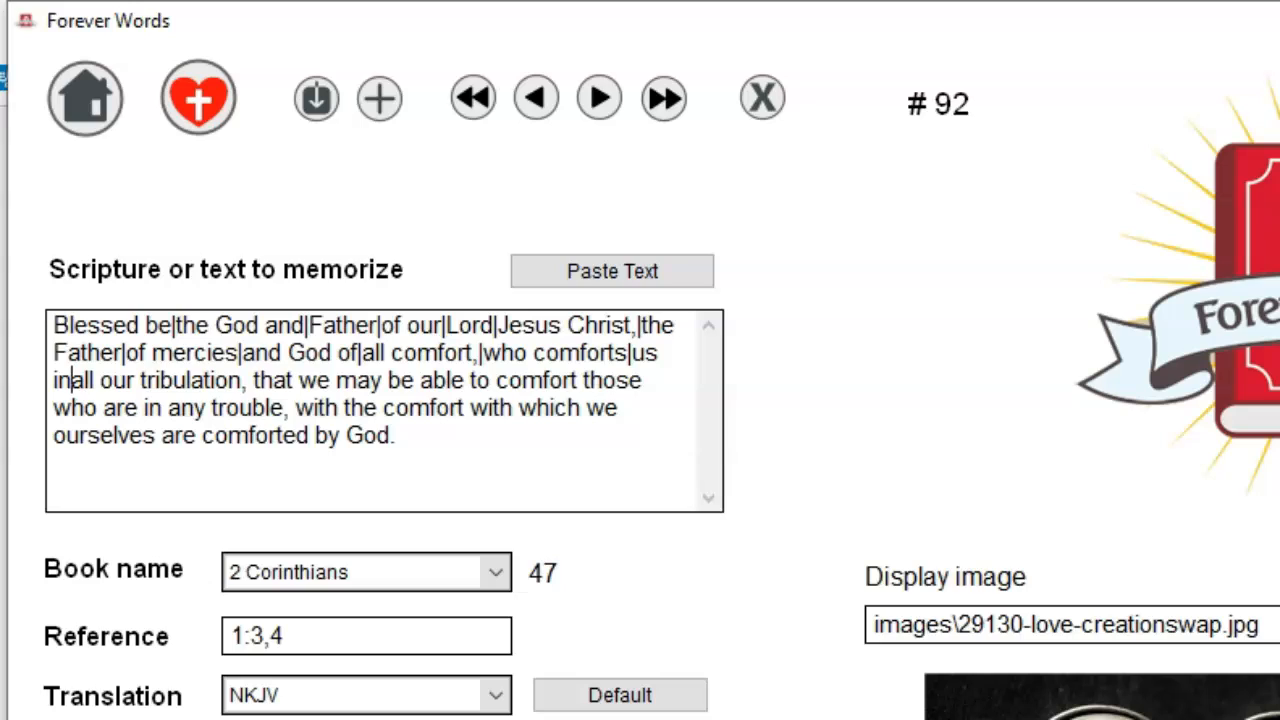
pyautogui.write('|')
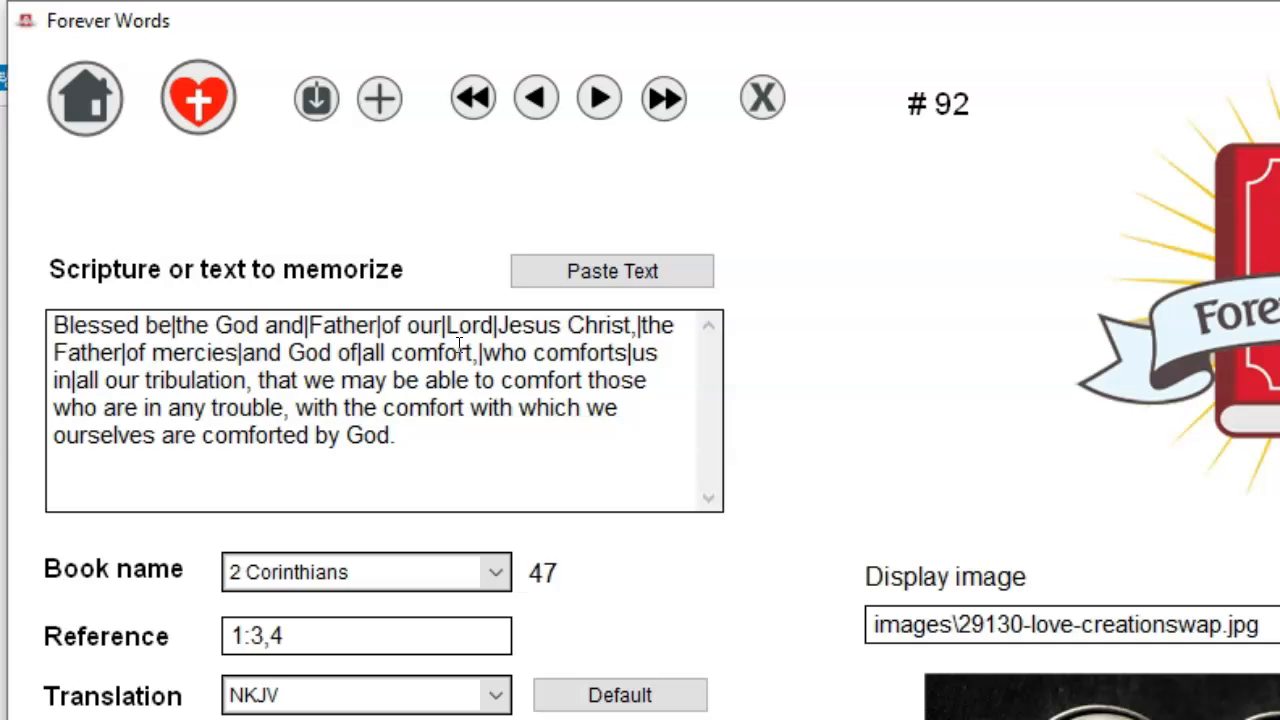
# Continue dividing the verse with vertical bars as "tribulation,|that we may|be able to|comfort".
pyautogui.click(259, 380)
pyautogui.press('BackSpace')
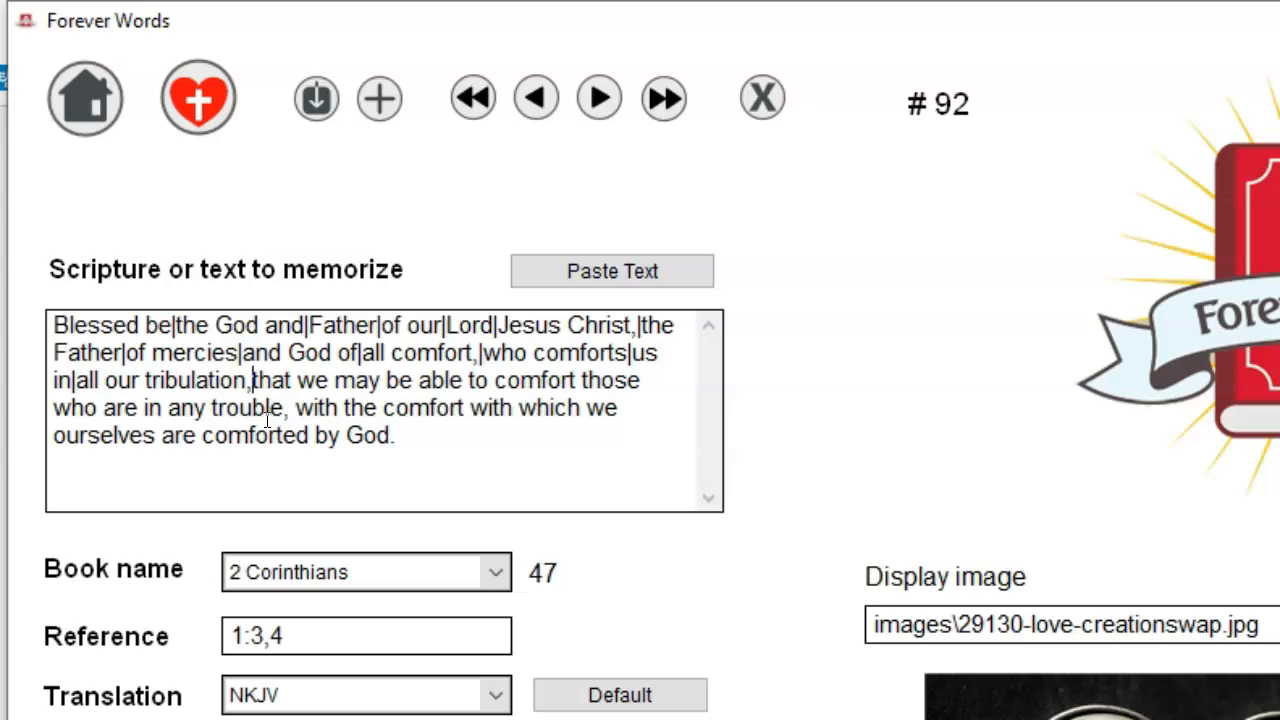
pyautogui.write('|')
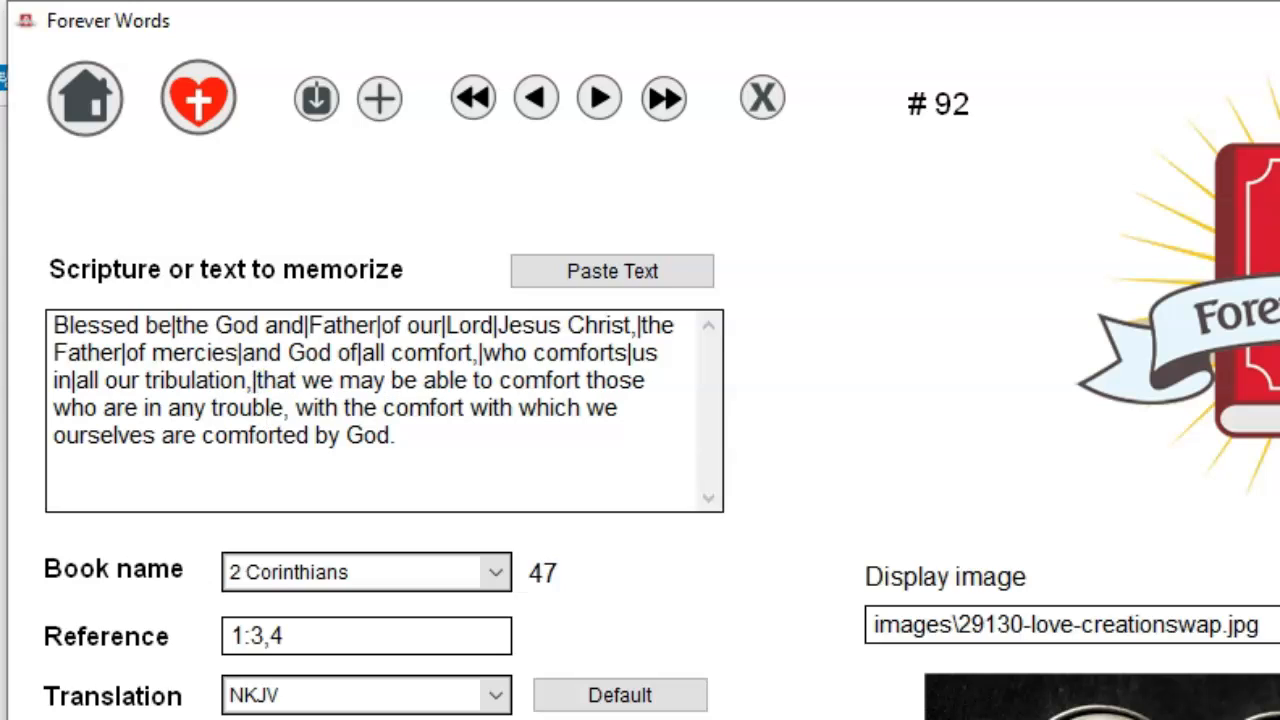
pyautogui.hotkey('ctrl', 'Right')
pyautogui.hotkey('ctrl', 'Right')
pyautogui.hotkey('ctrl', 'Right')
pyautogui.press('BackSpace')
pyautogui.write('|')
pyautogui.hotkey('ctrl', 'Right')
pyautogui.hotkey('ctrl', 'Right')
pyautogui.hotkey('ctrl', 'Right')
pyautogui.press('BackSpace')
pyautogui.write('|')
# Place vertical bars in the next phrase so it reads "comfort those|who are in any|trouble,|with".
pyautogui.hotkey('ctrl', 'Right')
pyautogui.hotkey('ctrl', 'Right')
pyautogui.press('Delete')
pyautogui.write('w')
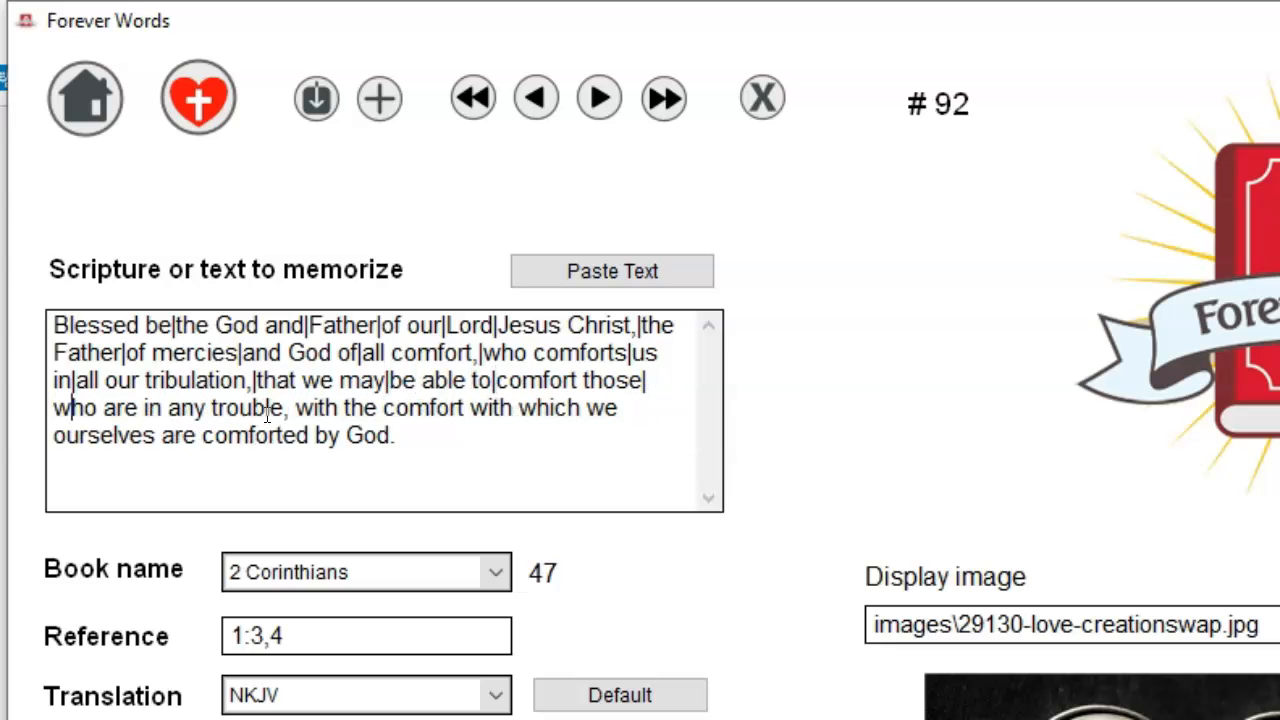
pyautogui.hotkey('ctrl', 'Right')
pyautogui.press('BackSpace')
pyautogui.write('|')
pyautogui.press('BackSpace')
pyautogui.write('|')
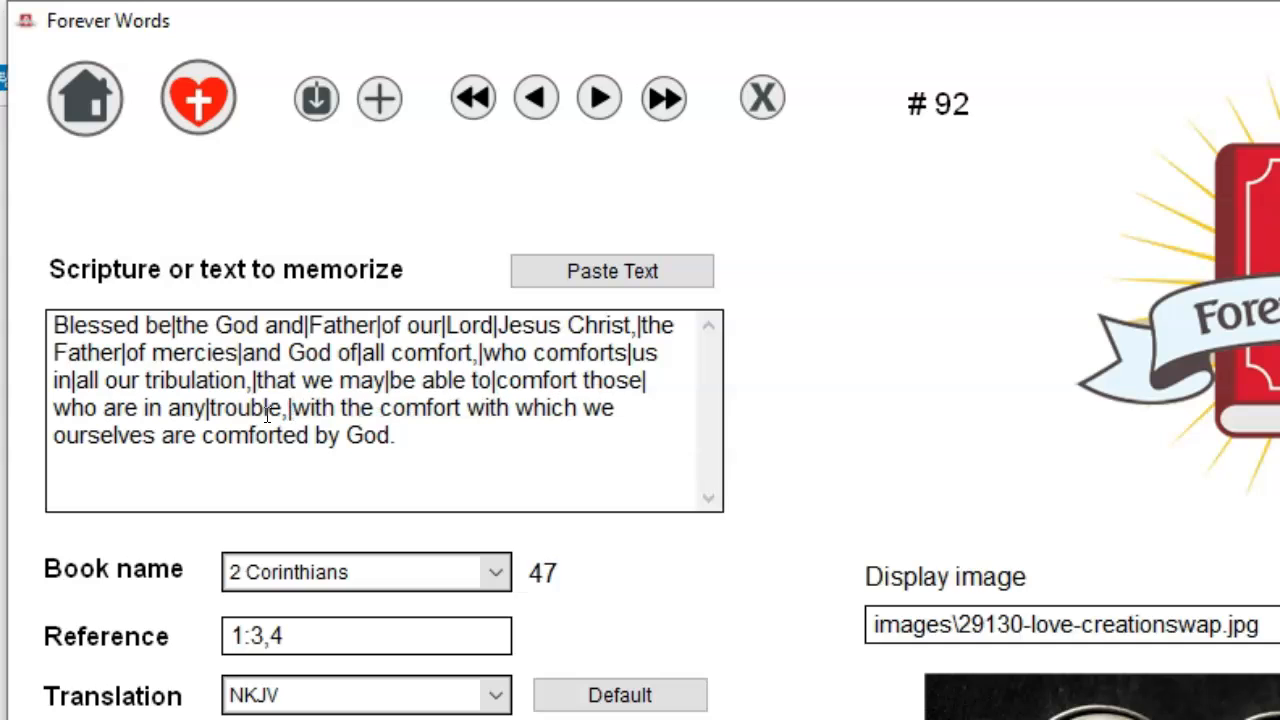
# Separate "with the comfort|with which we|ourselves" with vertical bars in place of the spaces.
pyautogui.hotkey('ctrl', 'Right')
pyautogui.hotkey('ctrl', 'Right')
pyautogui.hotkey('ctrl', 'Right')
pyautogui.press('BackSpace')
pyautogui.write('|')
pyautogui.hotkey('ctrl', 'Right')
pyautogui.hotkey('ctrl', 'Right')
pyautogui.hotkey('ctrl', 'Right')
pyautogui.press('Delete')
pyautogui.press('BackSpace')
pyautogui.write('|o')
# Divide the verse's ending as "ourselves are|comforted|by God." and save the record.
pyautogui.press('Right')
pyautogui.hotkey('ctrl', 'Right')
pyautogui.hotkey('ctrl', 'Right')
pyautogui.press('BackSpace')
pyautogui.write('|')
pyautogui.hotkey('ctrl', 'Right')
pyautogui.press('BackSpace')
pyautogui.write('|')
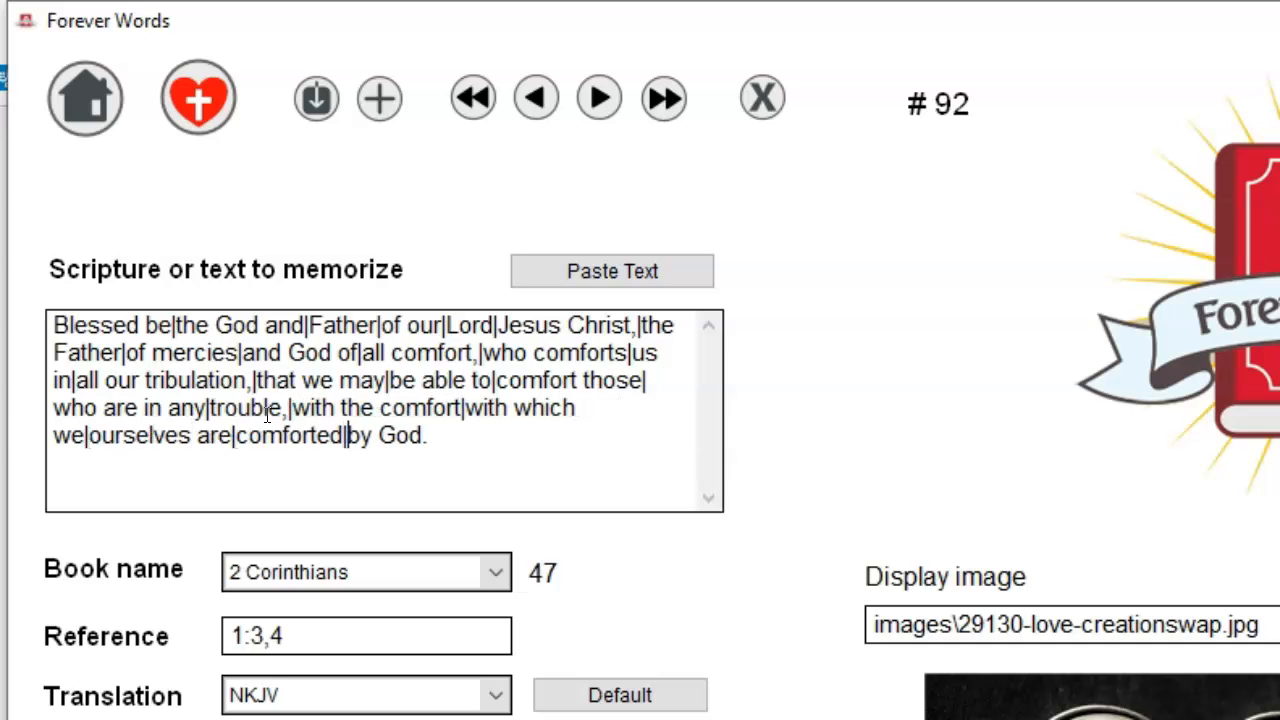
pyautogui.click(327, 97)
# Open the divided verse in study mode to view its shuffled phrases, and return to the main list.
pyautogui.click(187, 93)
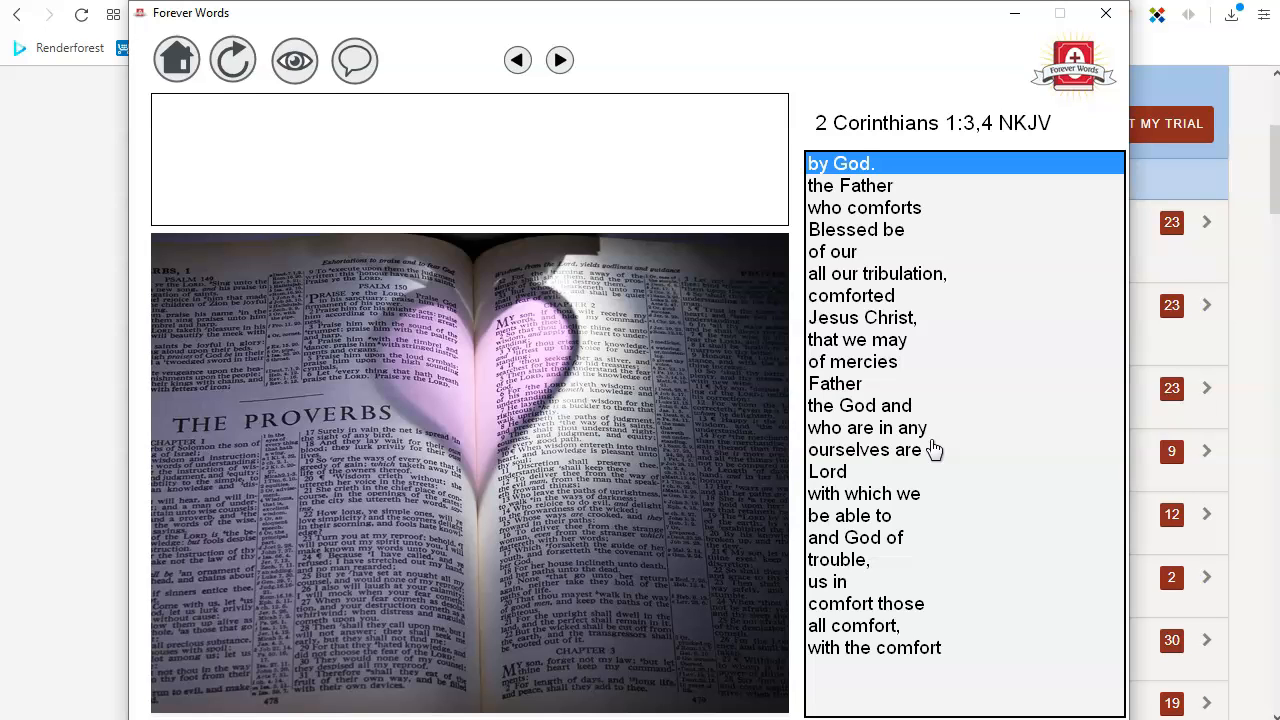
pyautogui.click(899, 652)
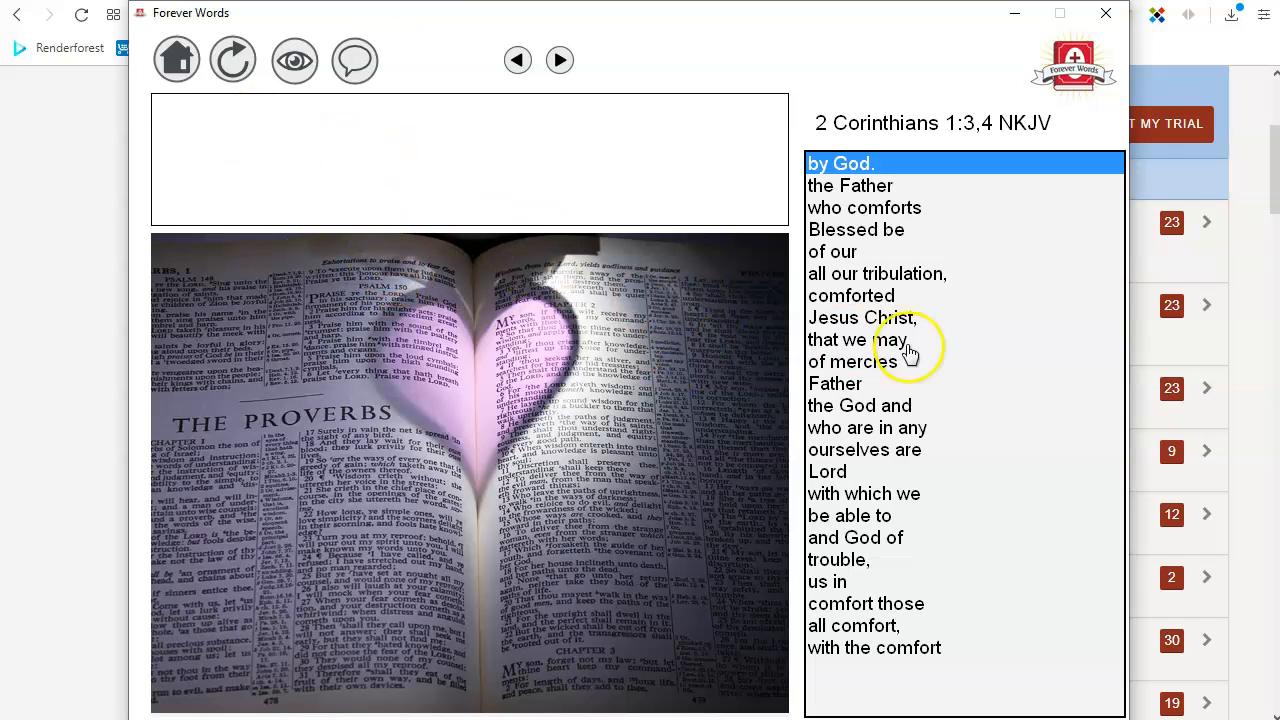
pyautogui.click(167, 62)
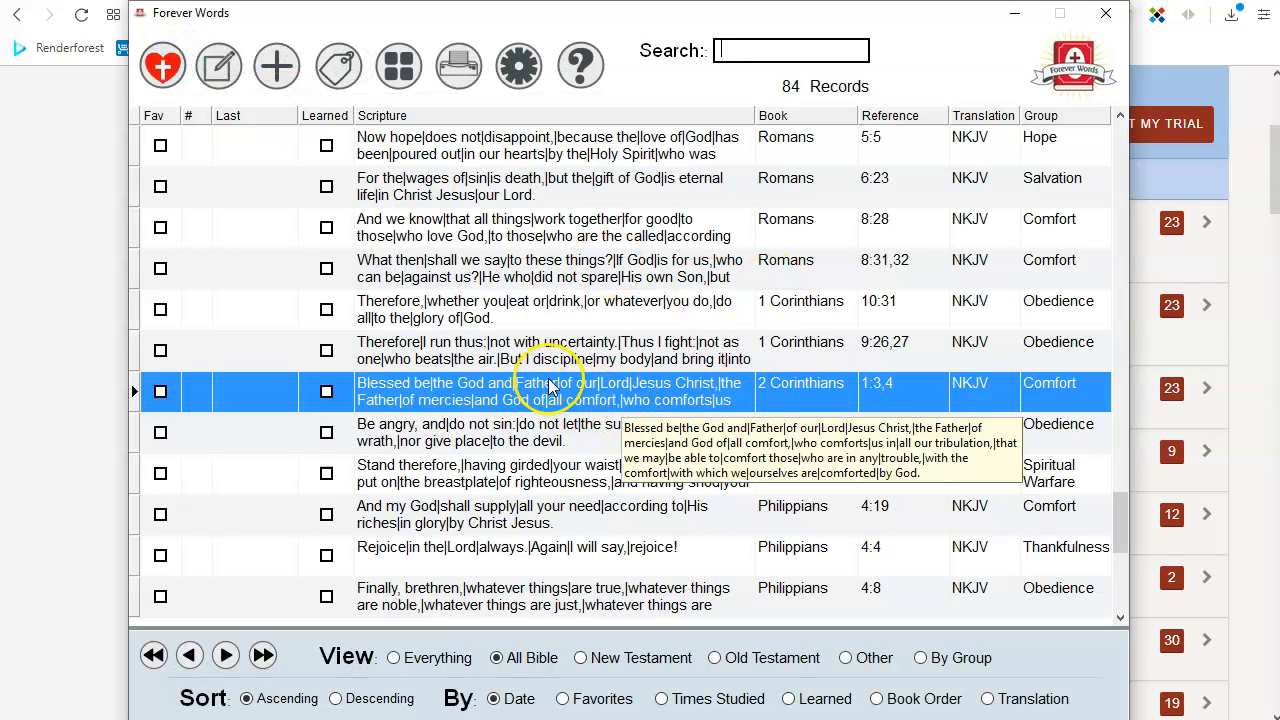